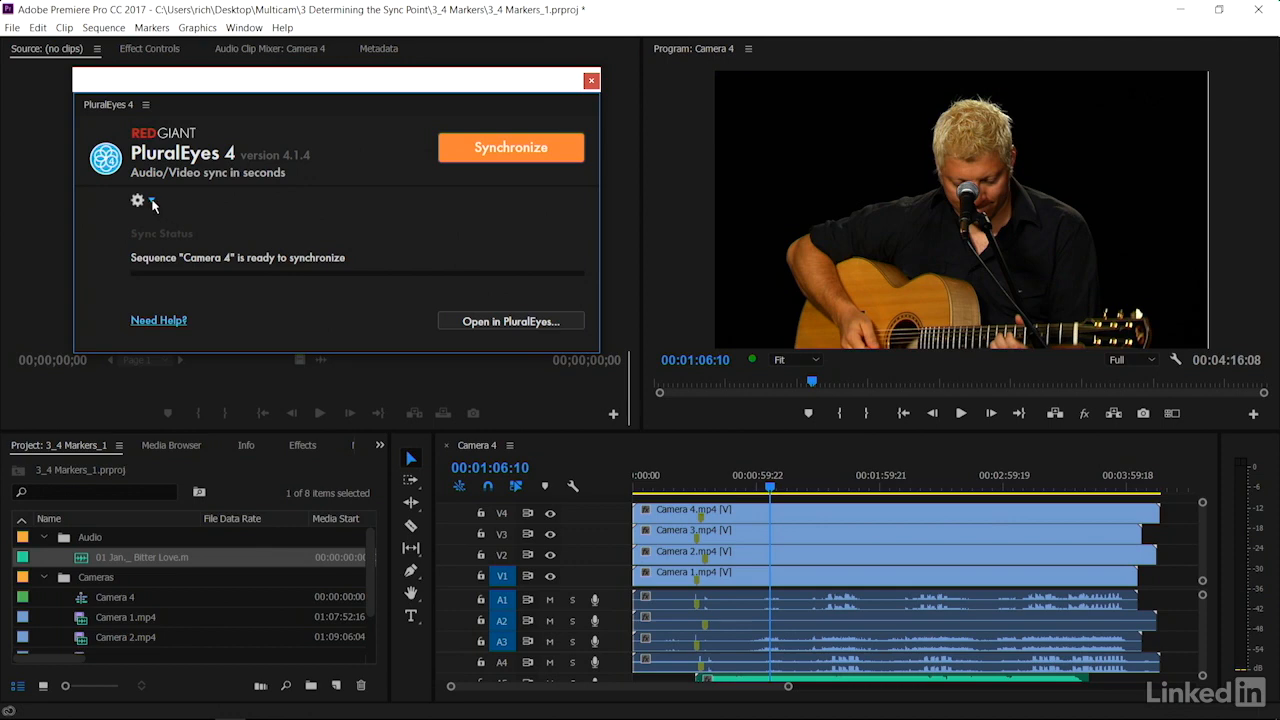
Synchronize the Camera 4 sequence in PluralEyes with the option to move unsynchronized clips to the end enabled
left_click(152, 203)
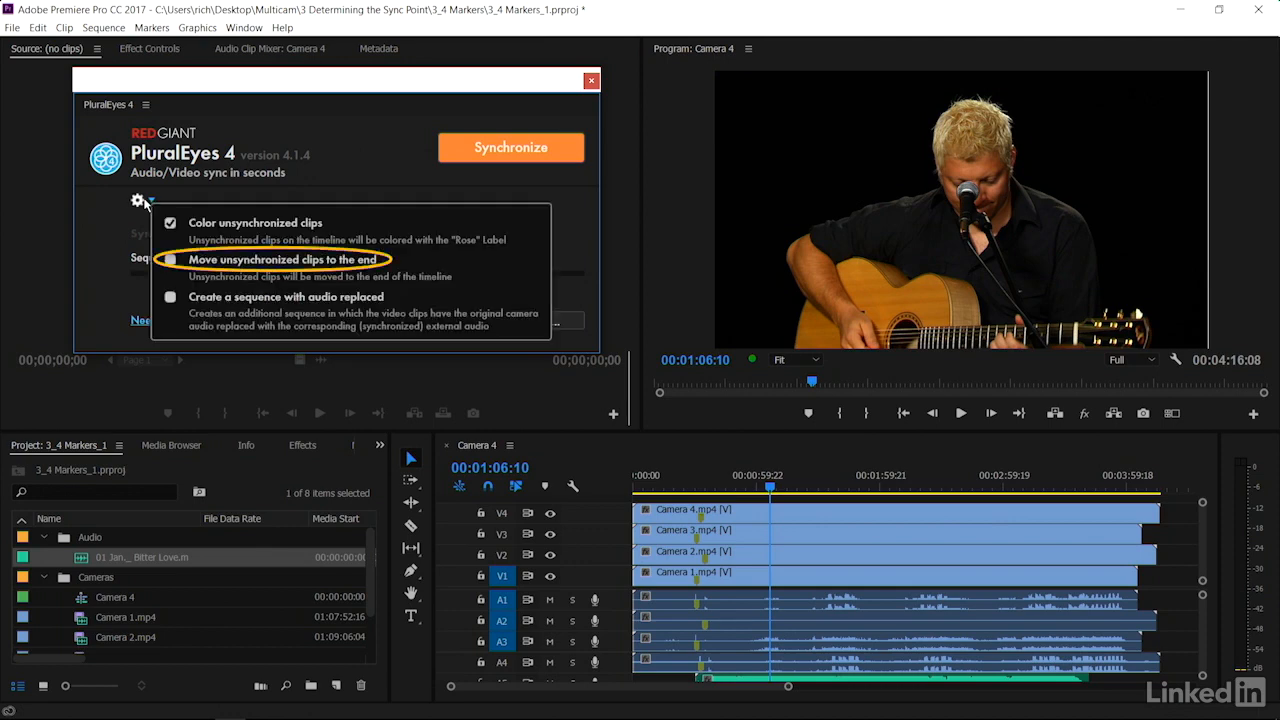
left_click(170, 259)
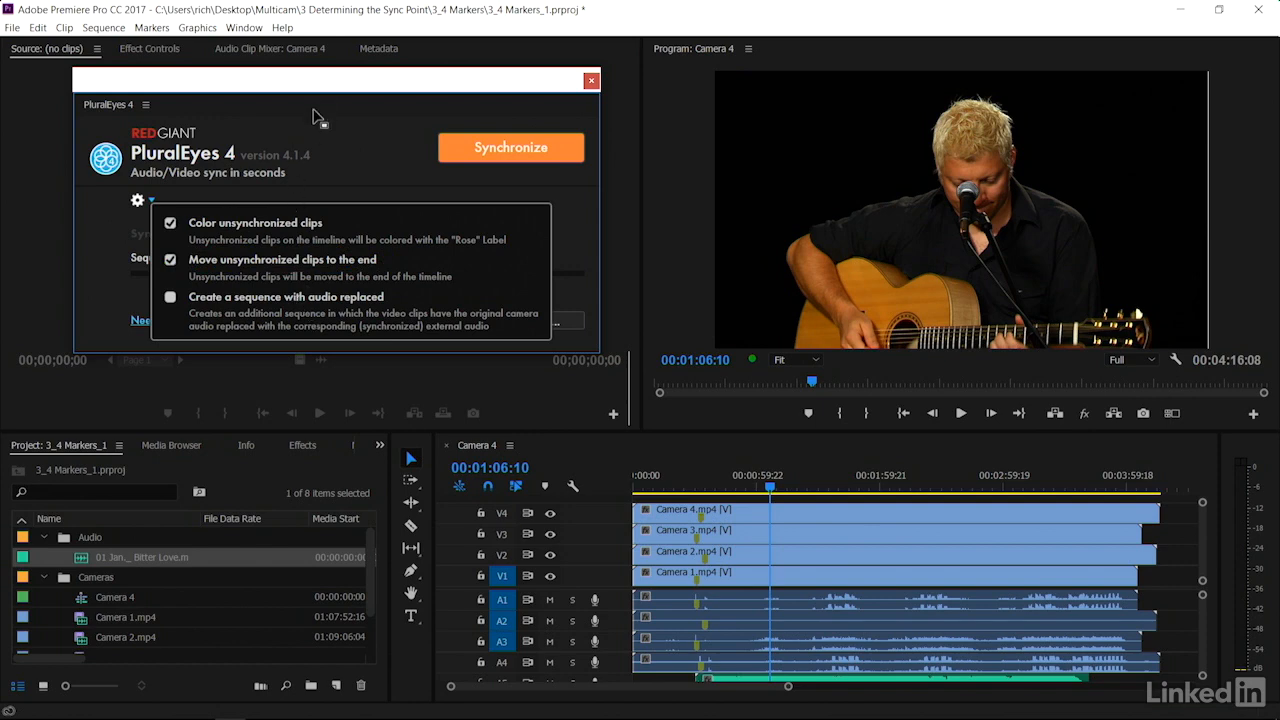
left_click(127, 242)
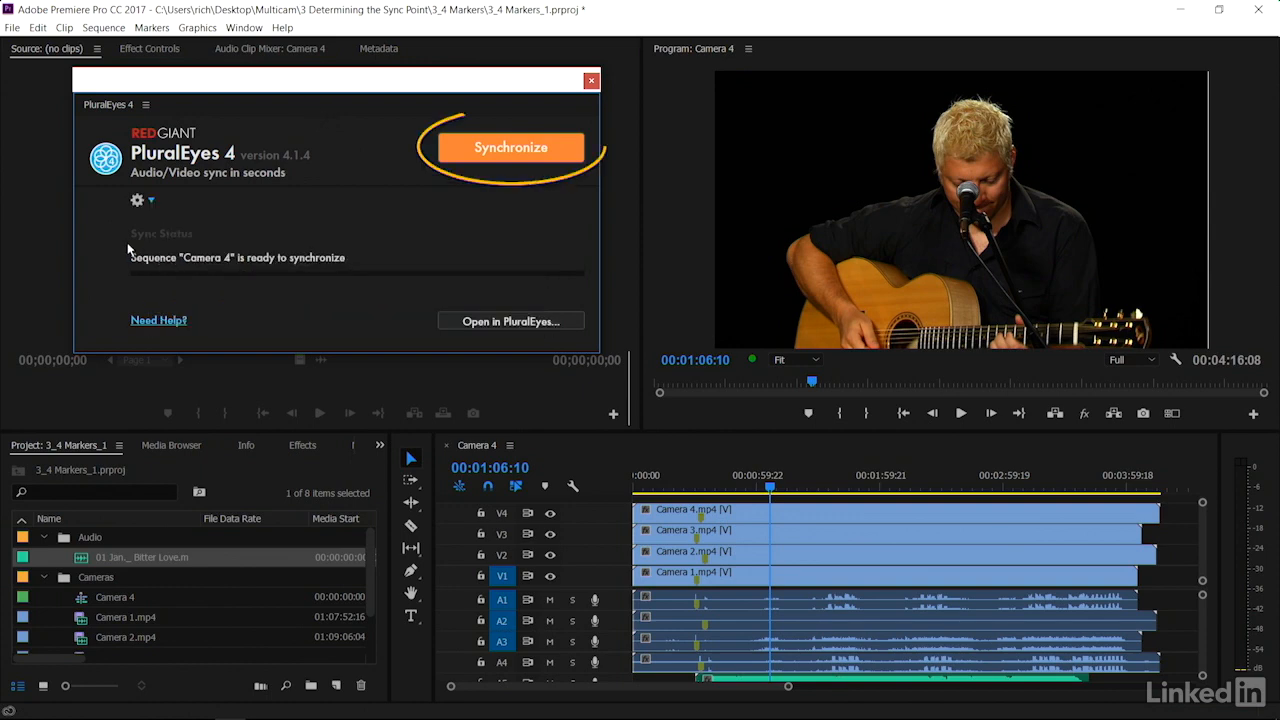
left_click(492, 154)
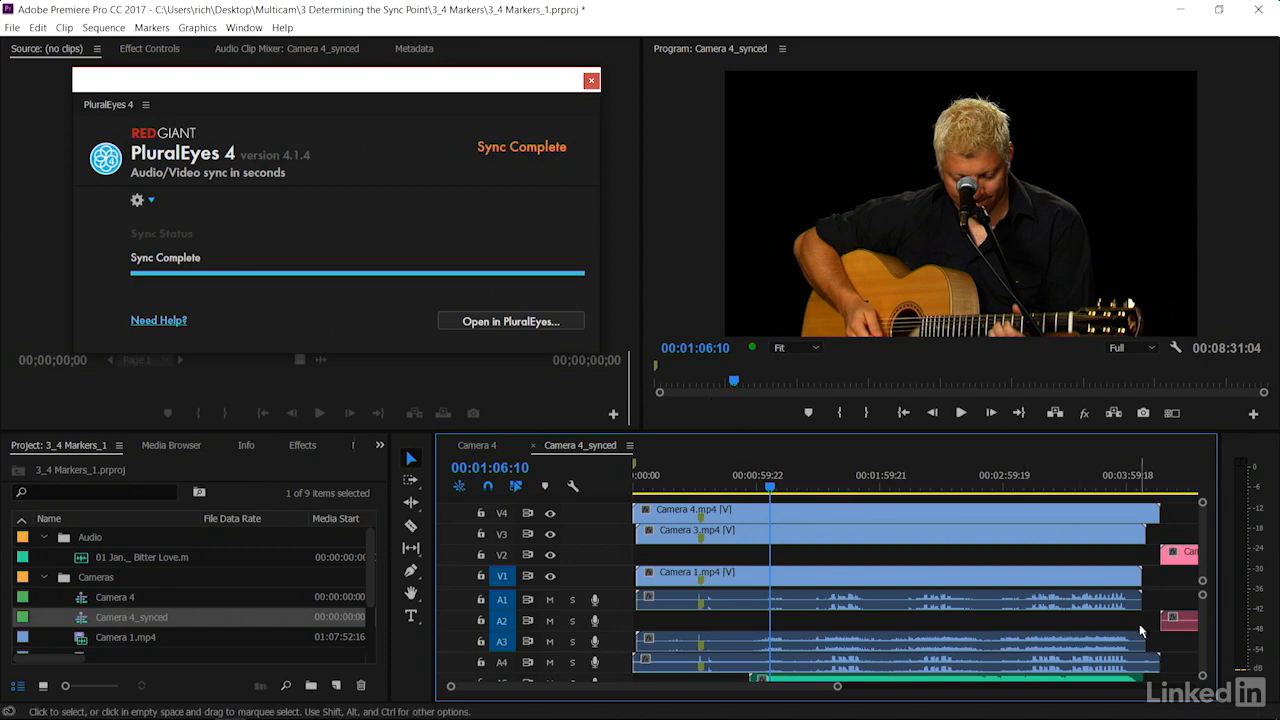
Move the unsynchronized Camera 2 clip from the end of the synced timeline back toward the start
scroll(1141, 631, "down", 10)
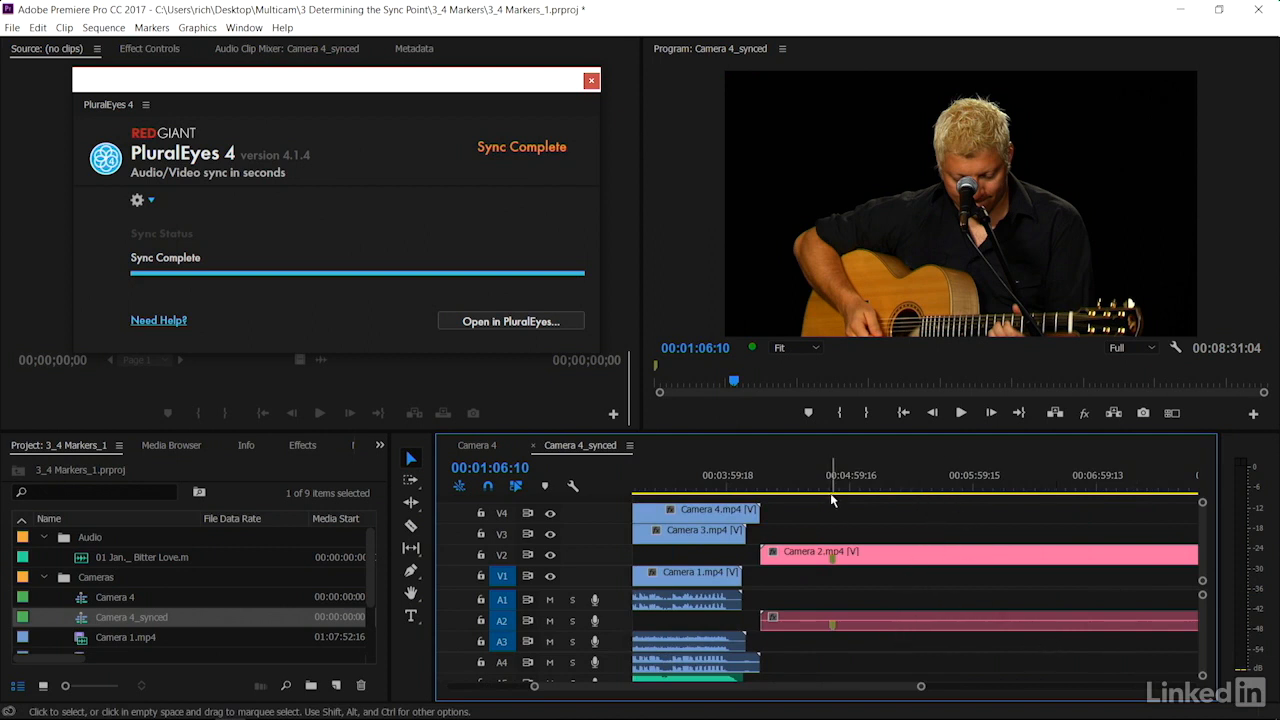
left_click(869, 553)
left_click_drag(869, 553, 613, 568)
key("backslash")
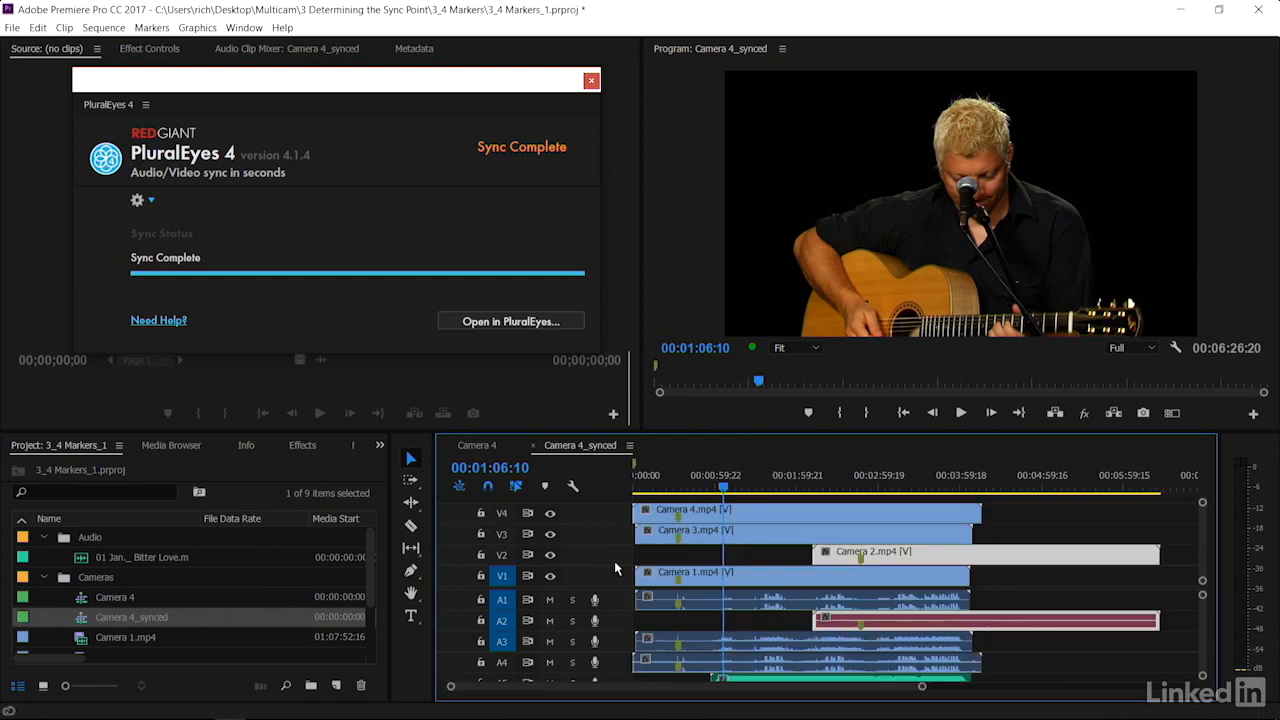
left_click_drag(886, 565, 737, 563)
Step the playhead frame by frame to find where the slate claps in the camera angles
left_click(683, 486)
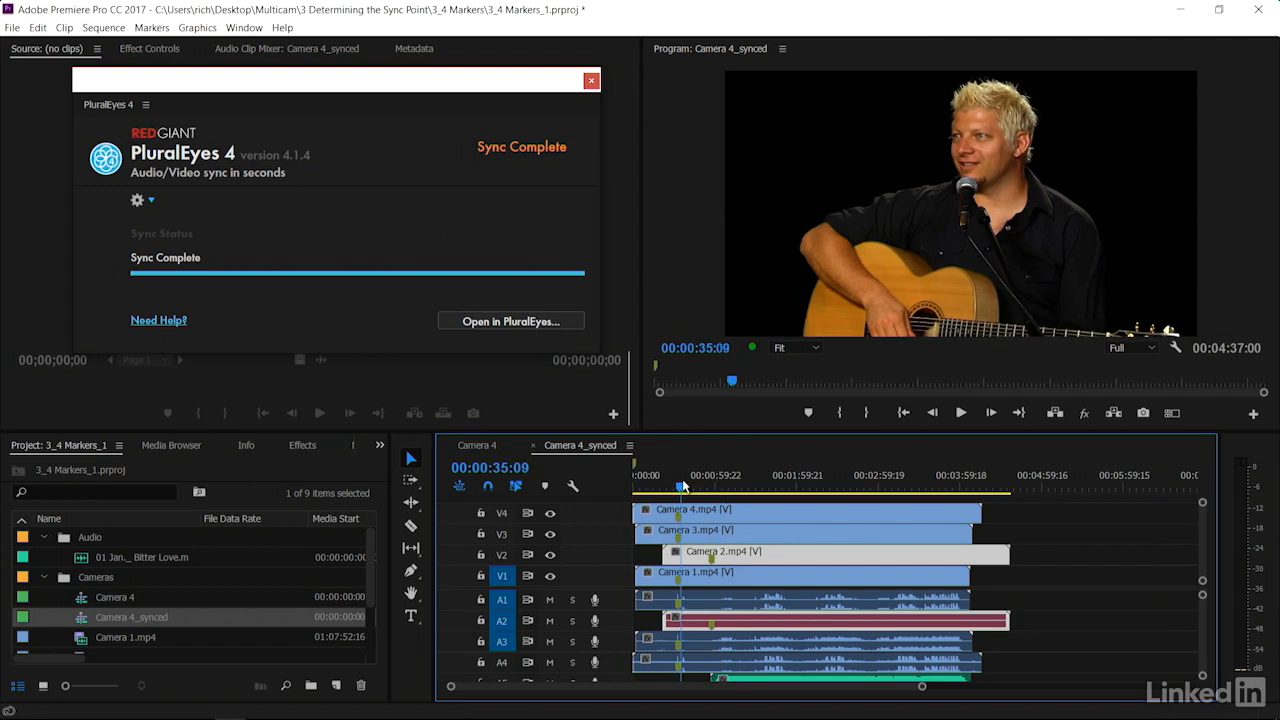
key("minus")
key("equal")
key("equal")
key("equal")
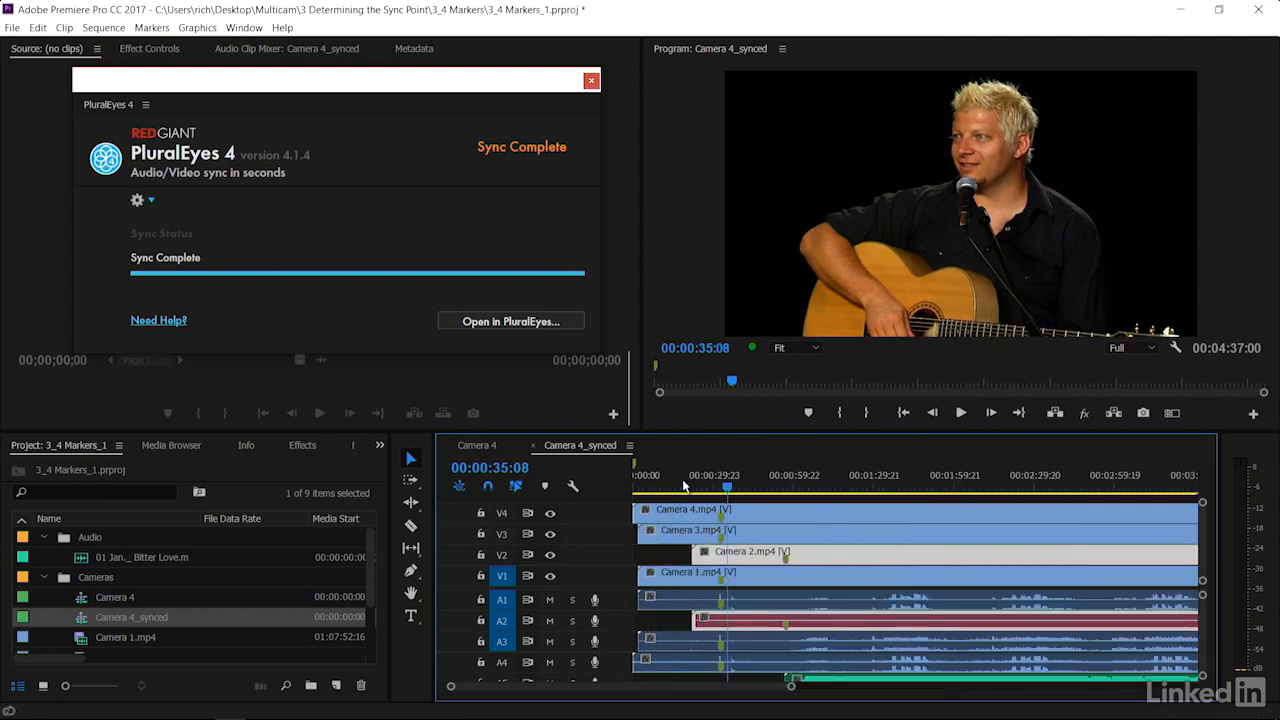
left_click(798, 488)
key("shift+Right")
key("shift+Right")
key("shift+Right")
key("shift+Right")
key("shift+Right")
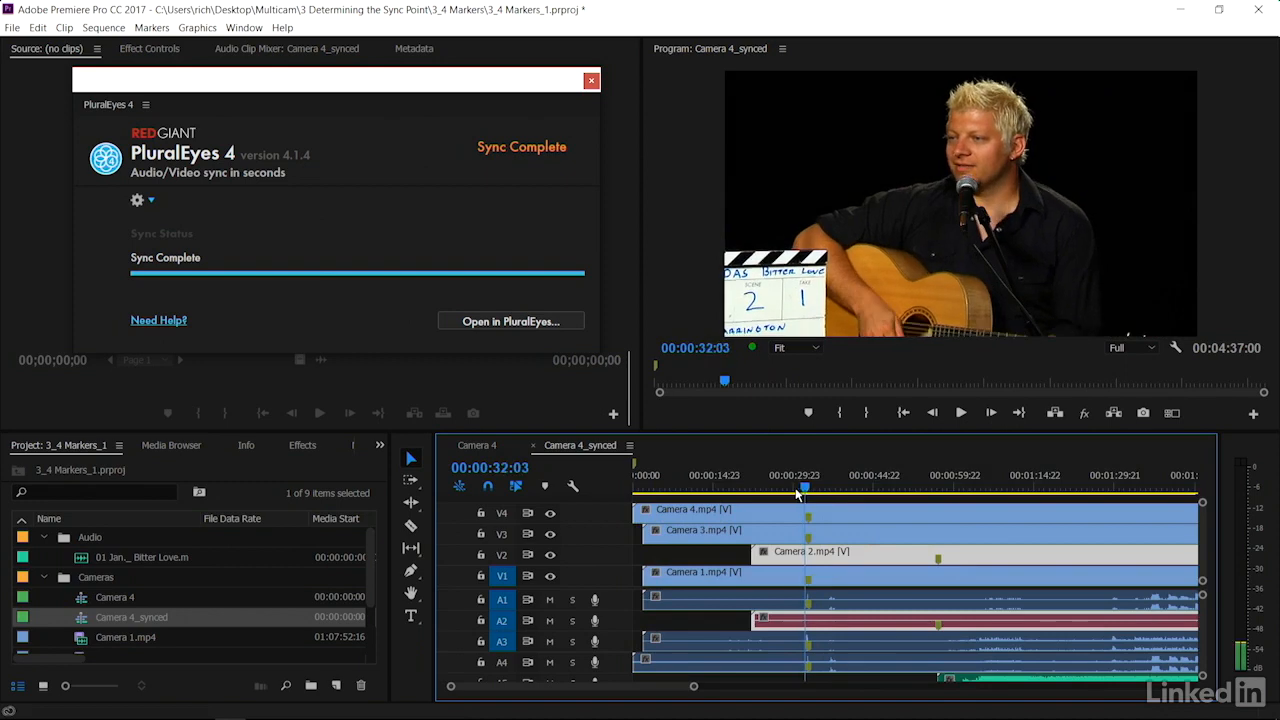
key("Left")
key("Left")
key("Left")
key("Right")
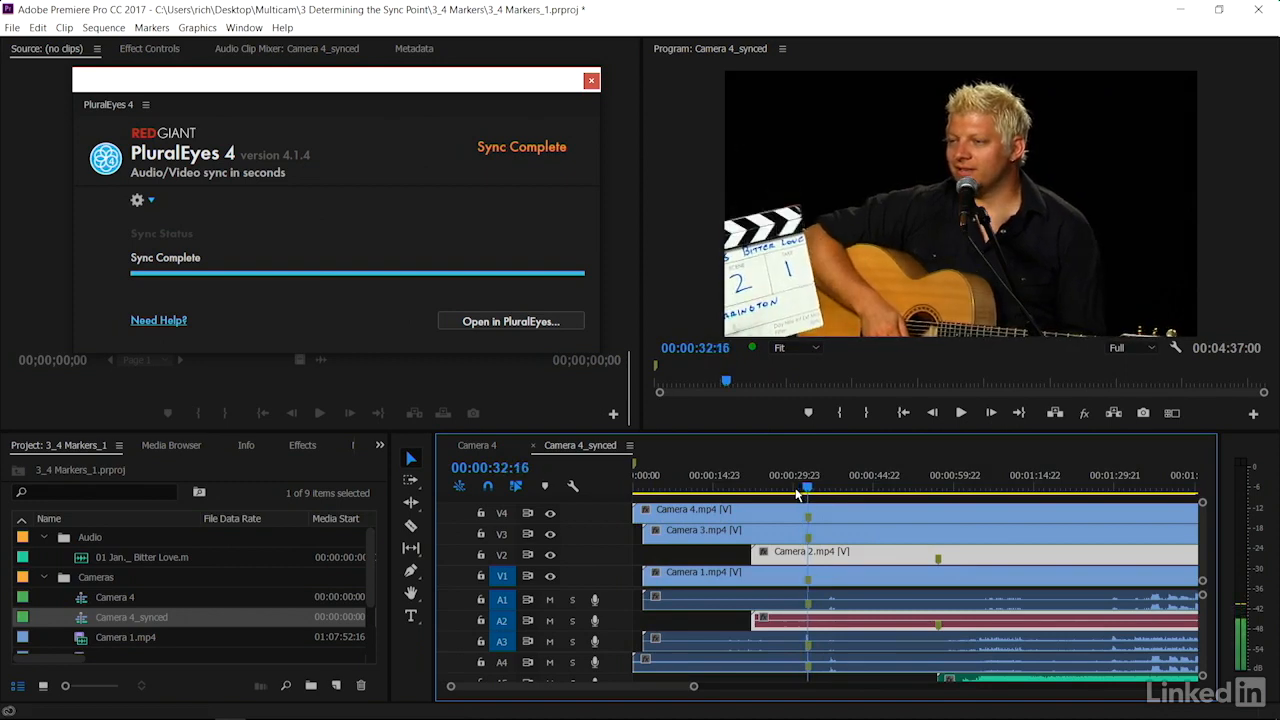
Turn off the track output of video tracks V4, V3 and V2
right_click(557, 516)
left_click(549, 513)
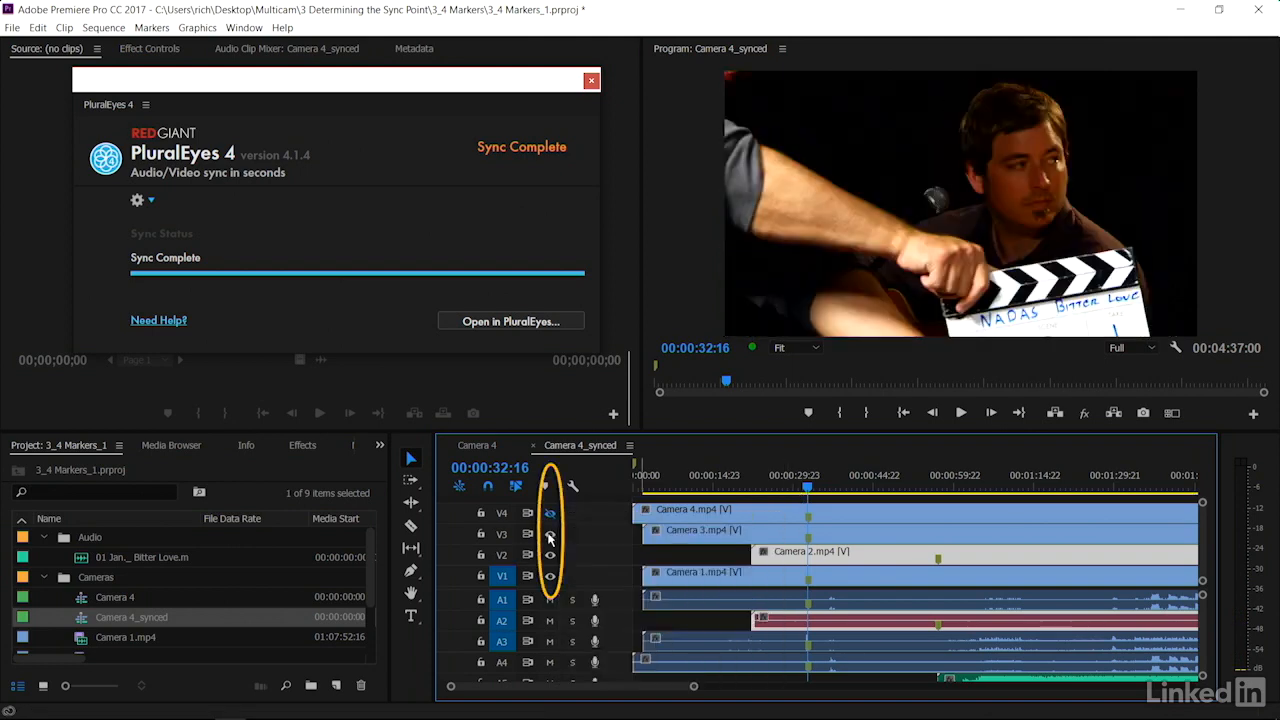
left_click(549, 534)
left_click(549, 555)
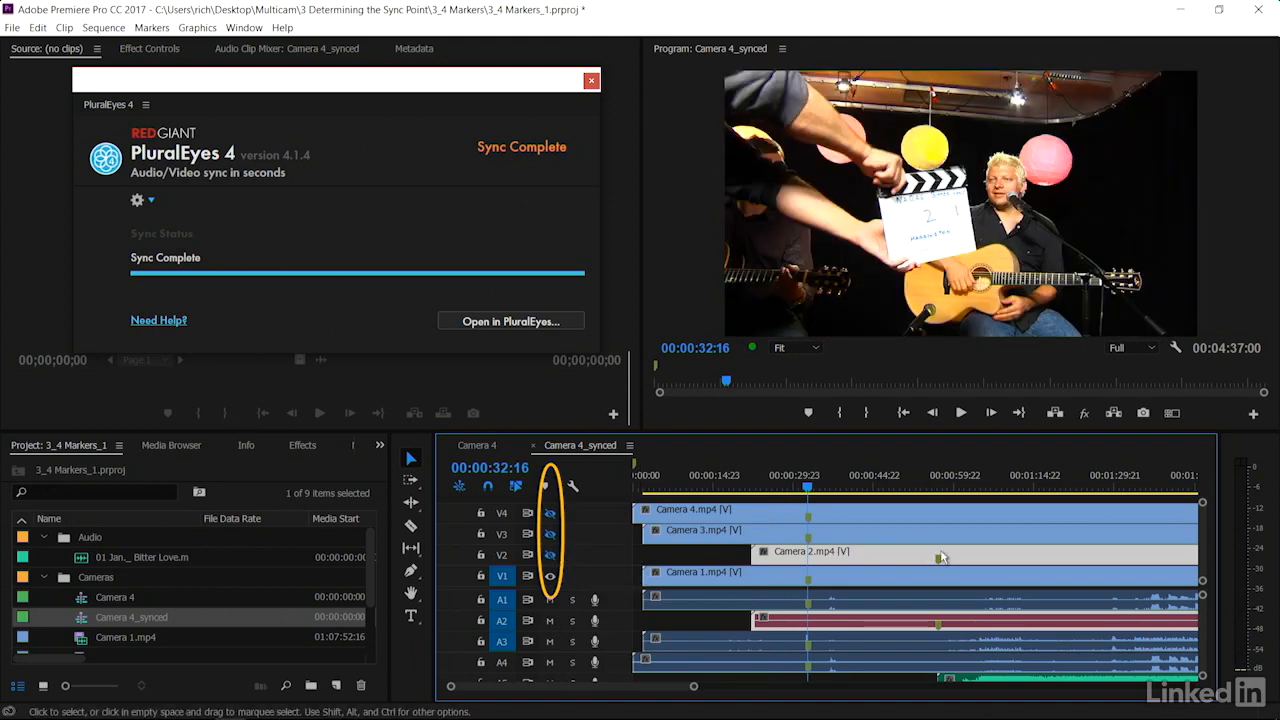
Move the Camera 2 clip to the timeline start, trim its head, and nudge it a few frames left
left_click_drag(888, 562, 733, 566)
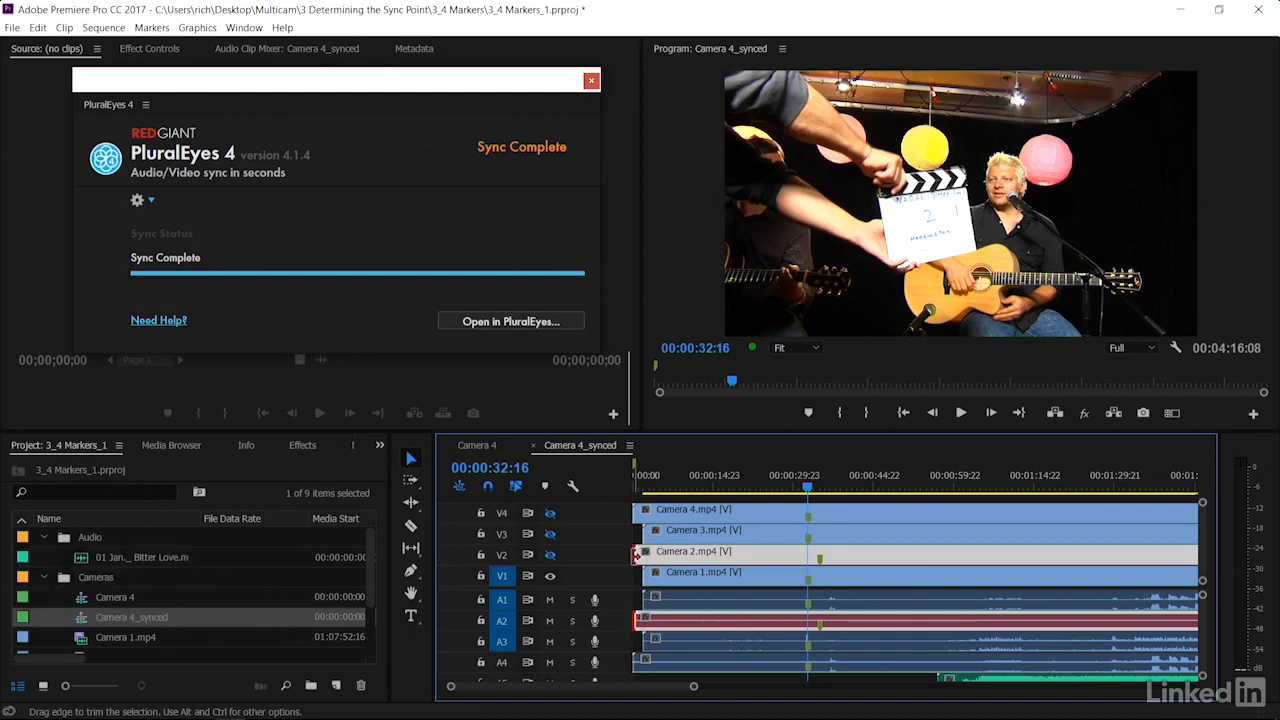
left_click_drag(648, 557, 704, 557)
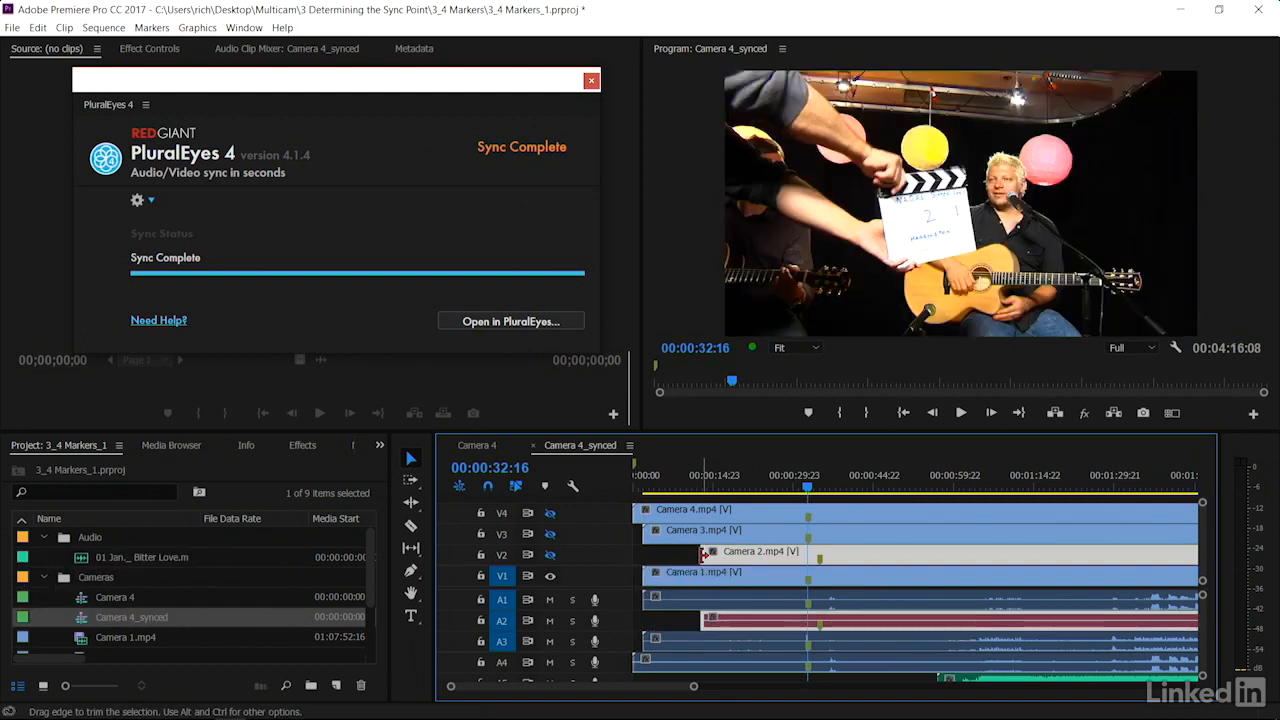
key("alt+Left")
key("alt+Left")
key("alt+Left")
key("alt+Left")
key("alt+Left")
key("alt+Left")
key("alt+Left")
key("alt+Left")
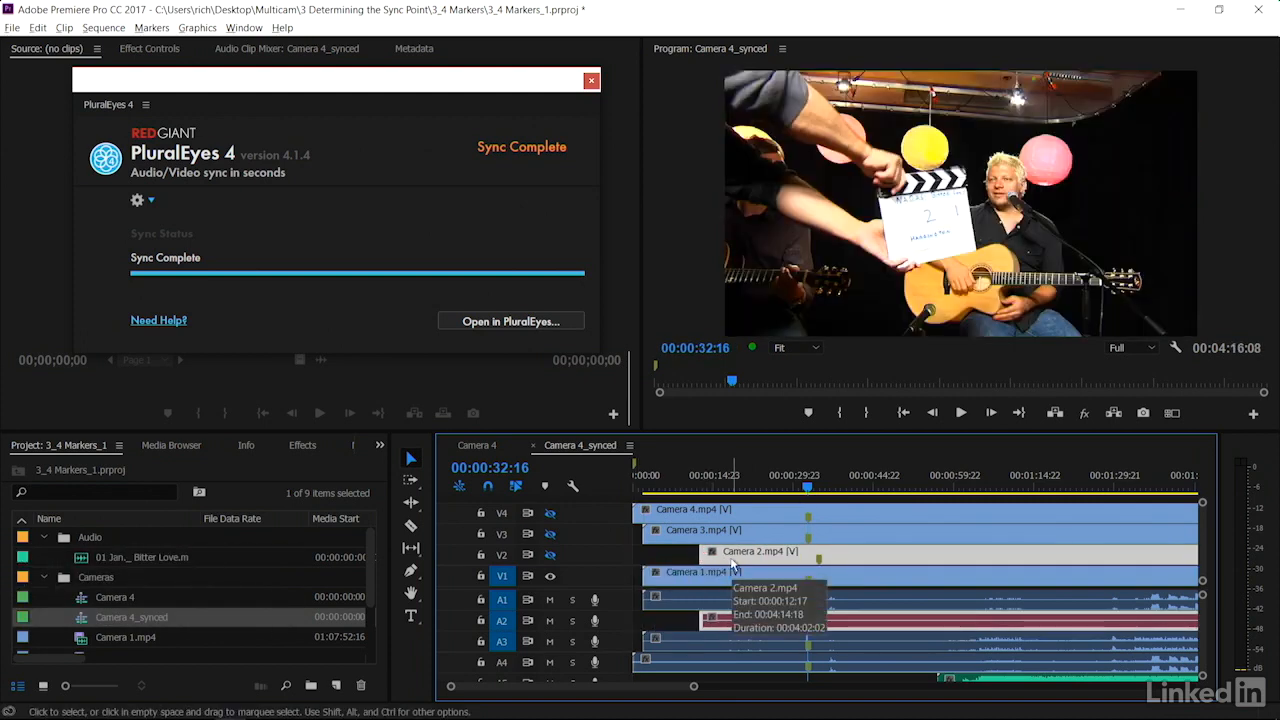
Nudge the Camera 2 clip further left in larger steps, then one frame right
key("alt+shift+Left")
key("alt+shift+Left")
key("alt+shift+Left")
key("alt+shift+Left")
key("alt+shift+Left")
key("alt+shift+Left")
key("alt+shift+Left")
key("alt+shift+Left")
key("alt+shift+Left")
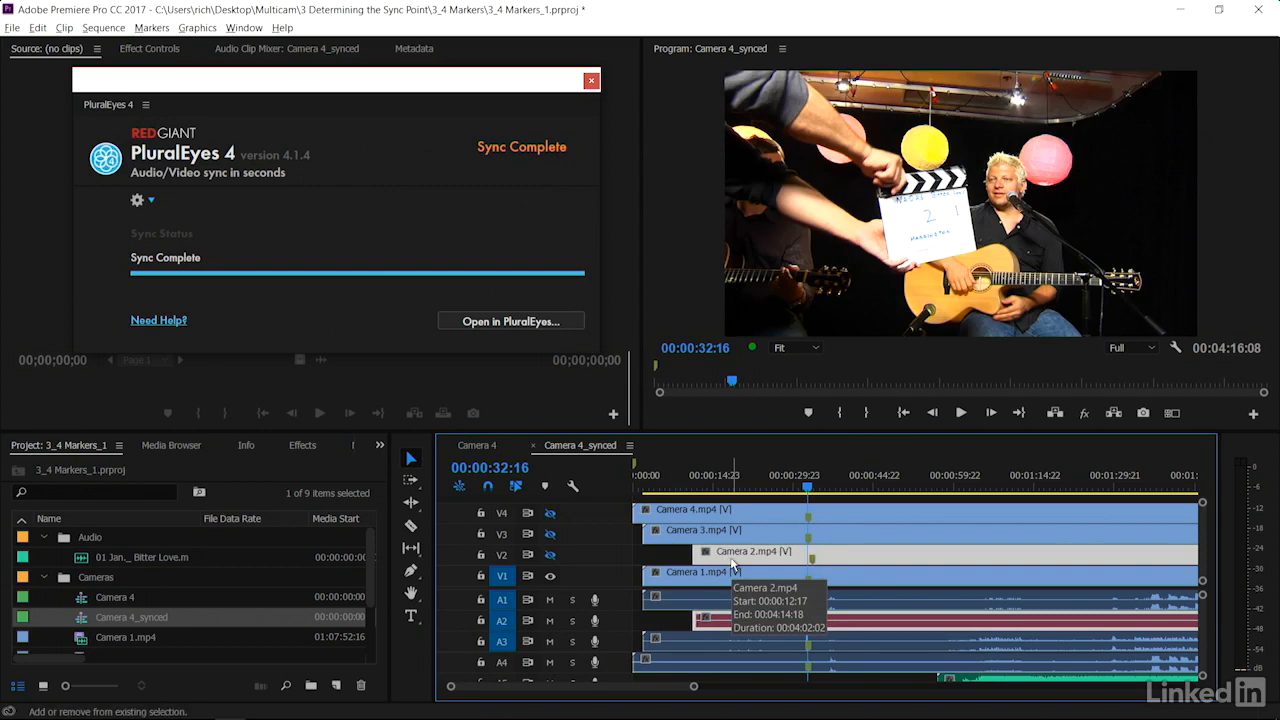
key("alt+shift+Left")
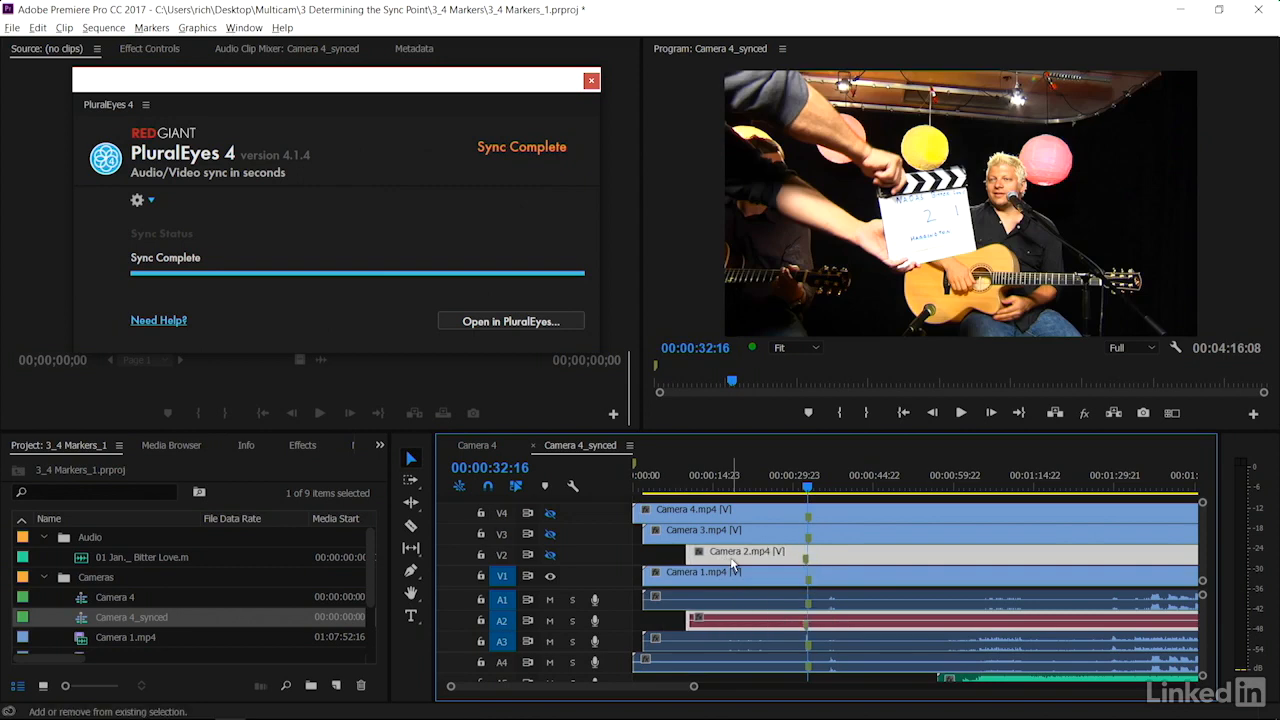
key("alt+Right")
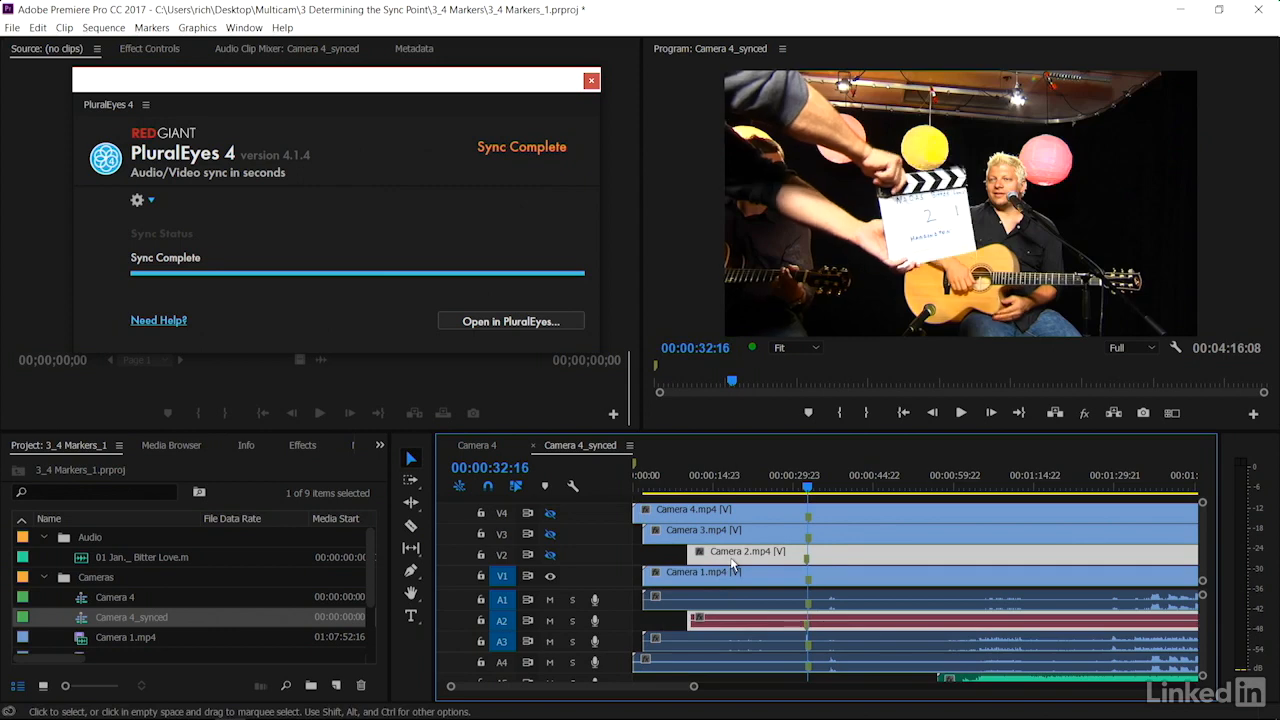
key("=")
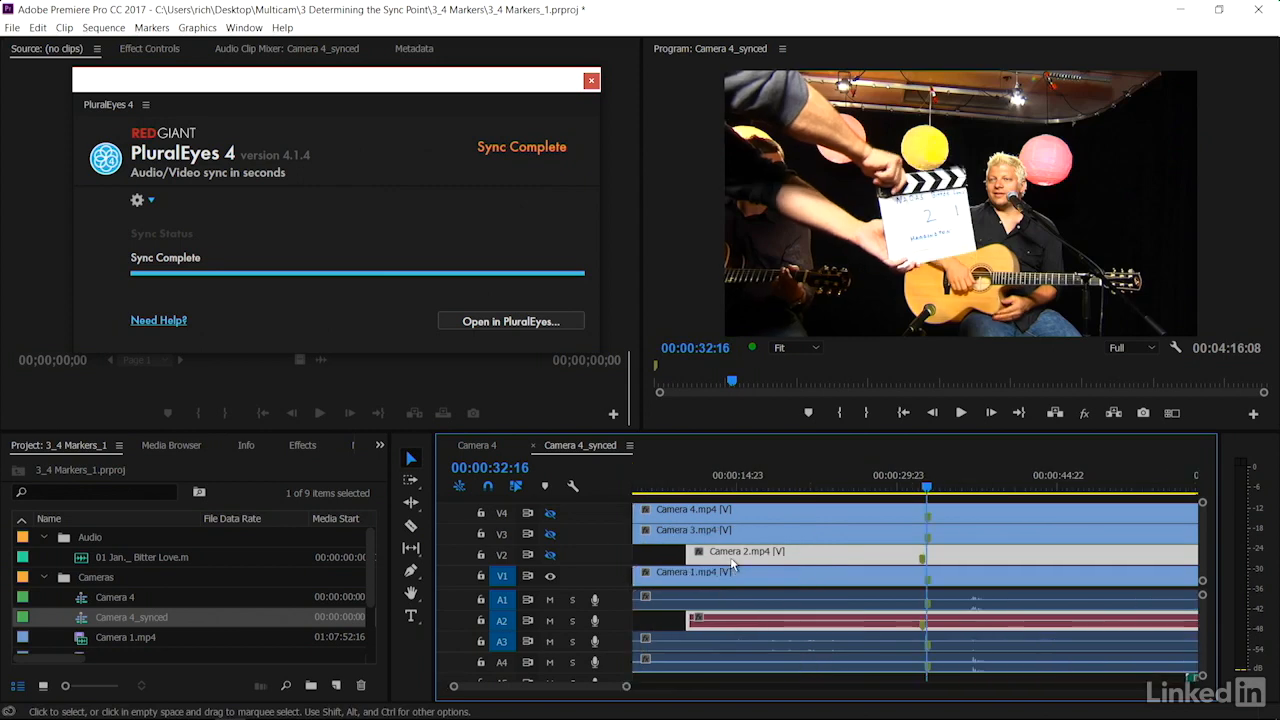
Nudge the Camera 2 clip right frame by frame so its slate clap lines up with the playhead
key("alt+Right")
key("alt+Right")
key("alt+Right")
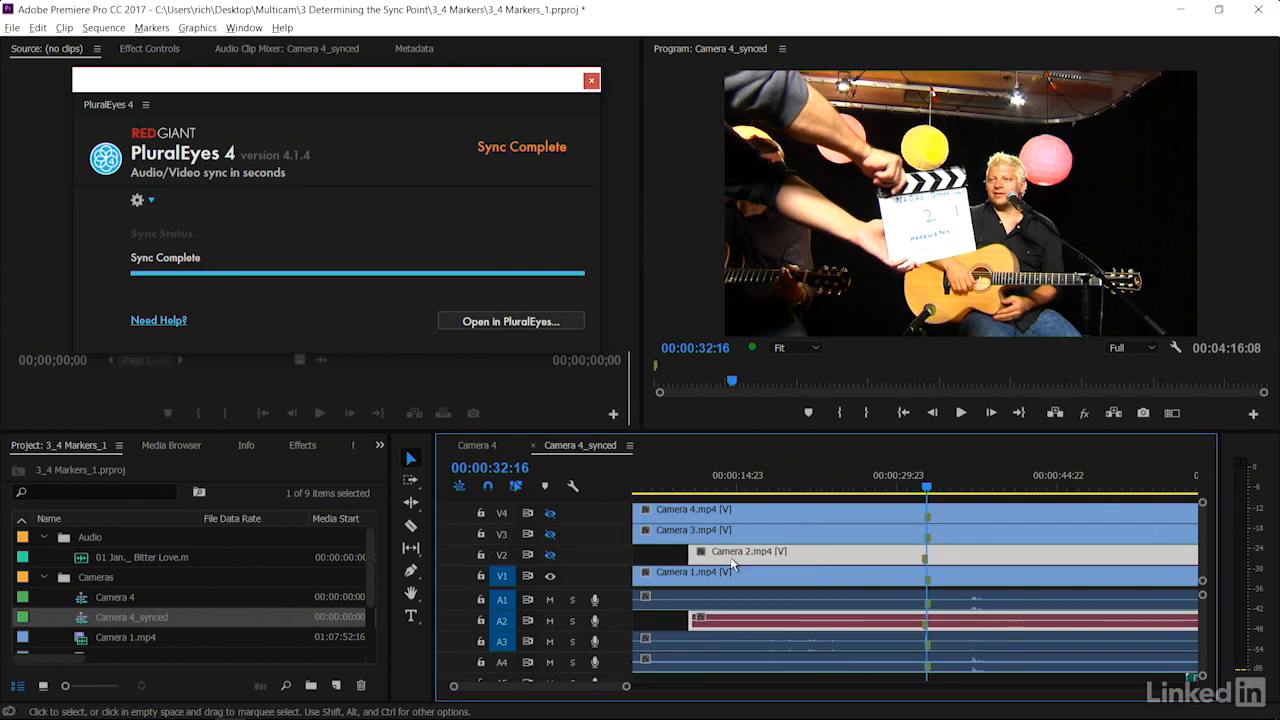
key("alt+Right")
key("alt+Right")
key("alt+Right")
key("alt+Right")
key("alt+Right")
key("alt+Right")
key("alt+Right")
key("alt+Right")
key("alt+Right")
key("alt+Right")
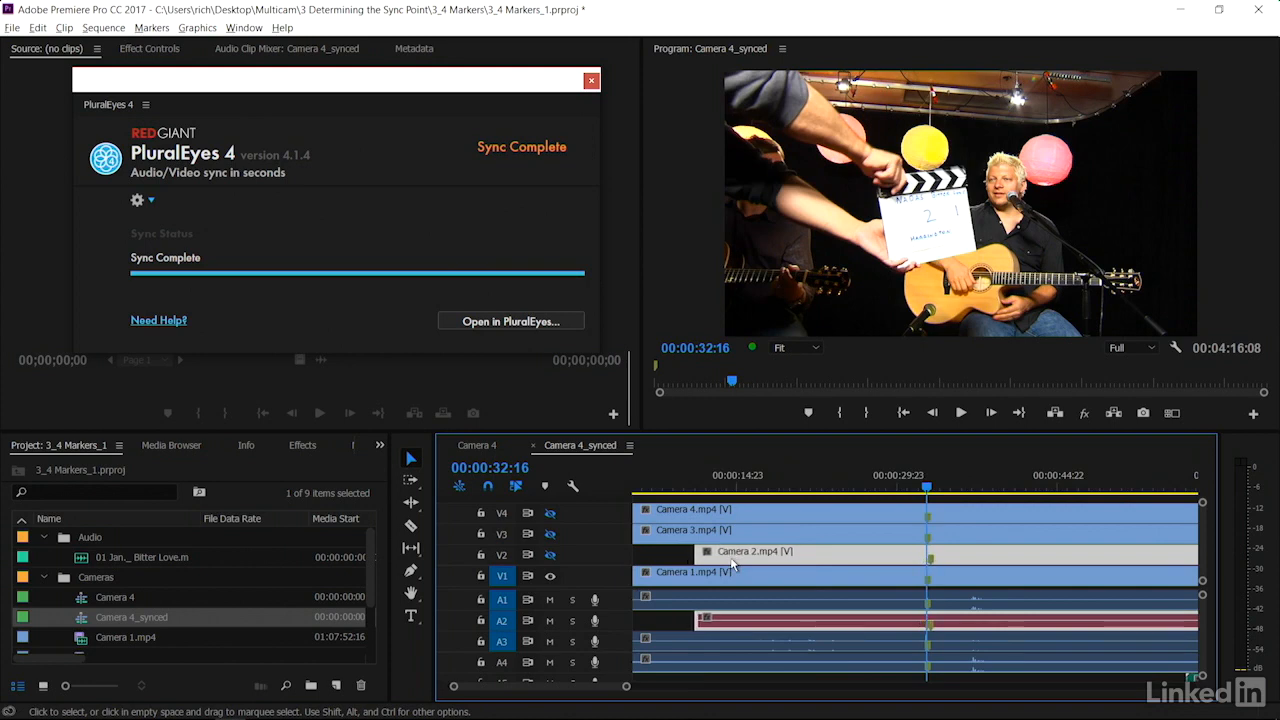
key("alt+Right")
key("alt+Right")
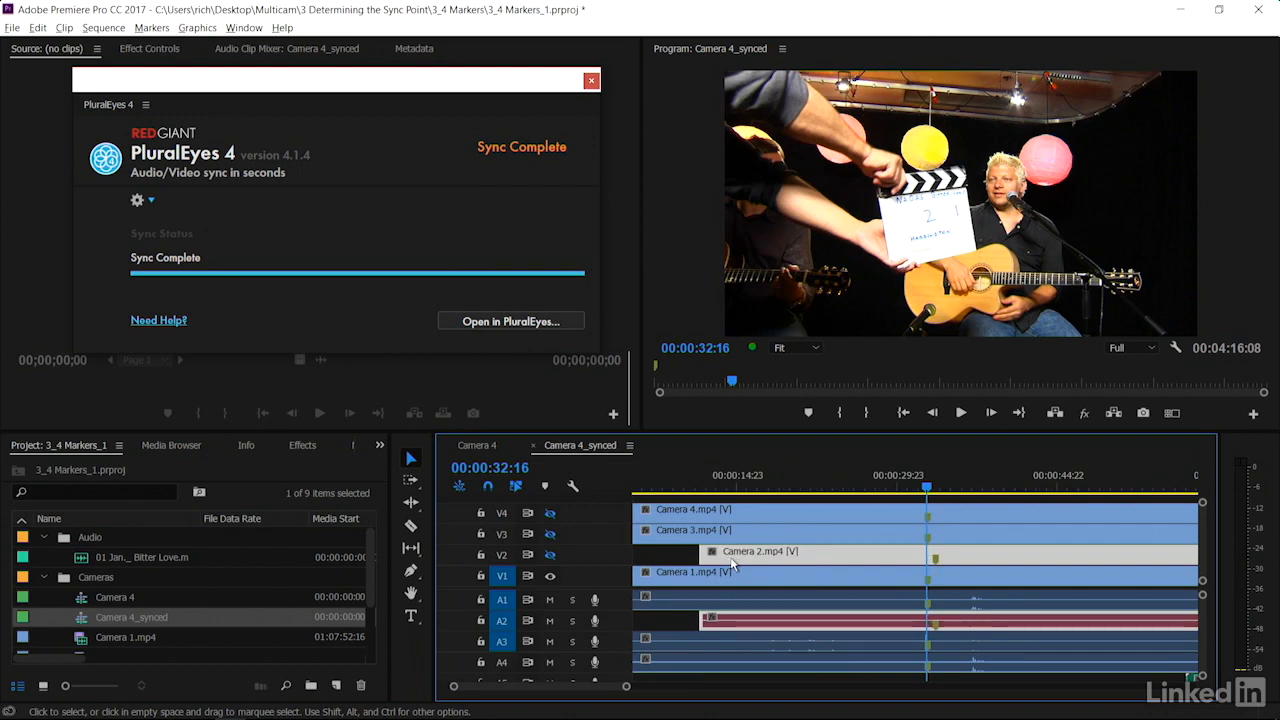
key("Left")
key("Right")
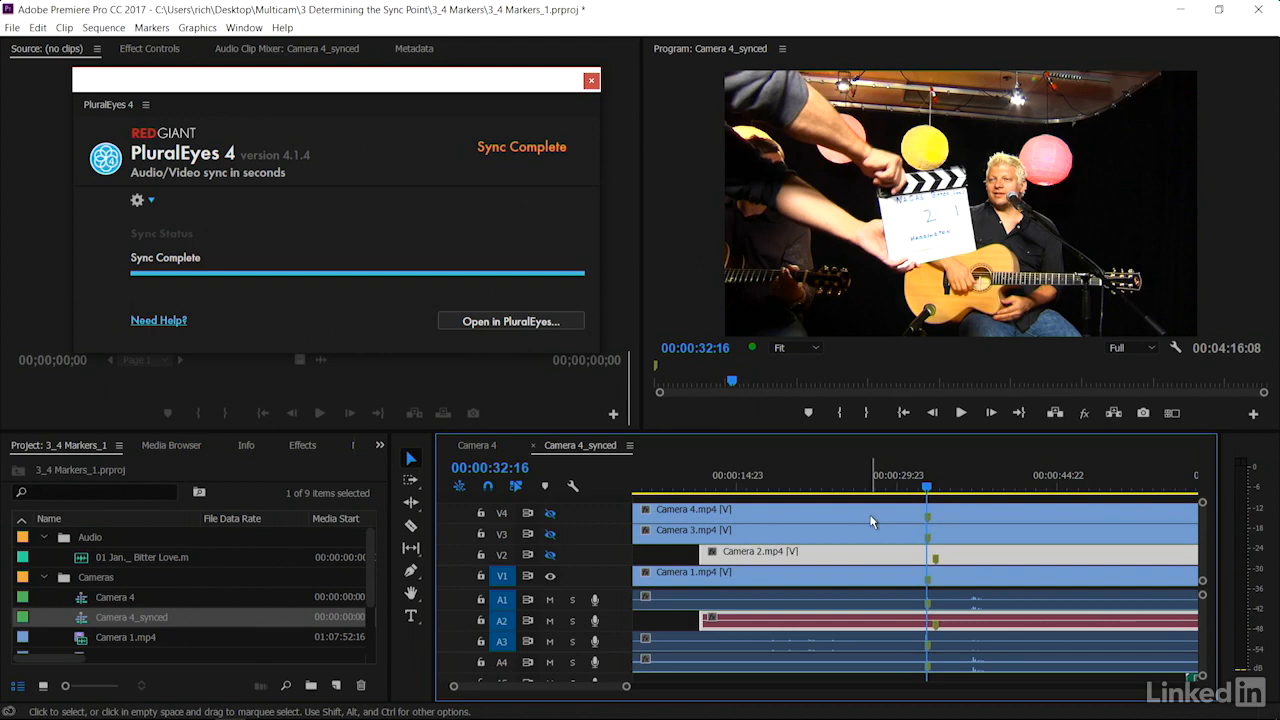
key("backslash")
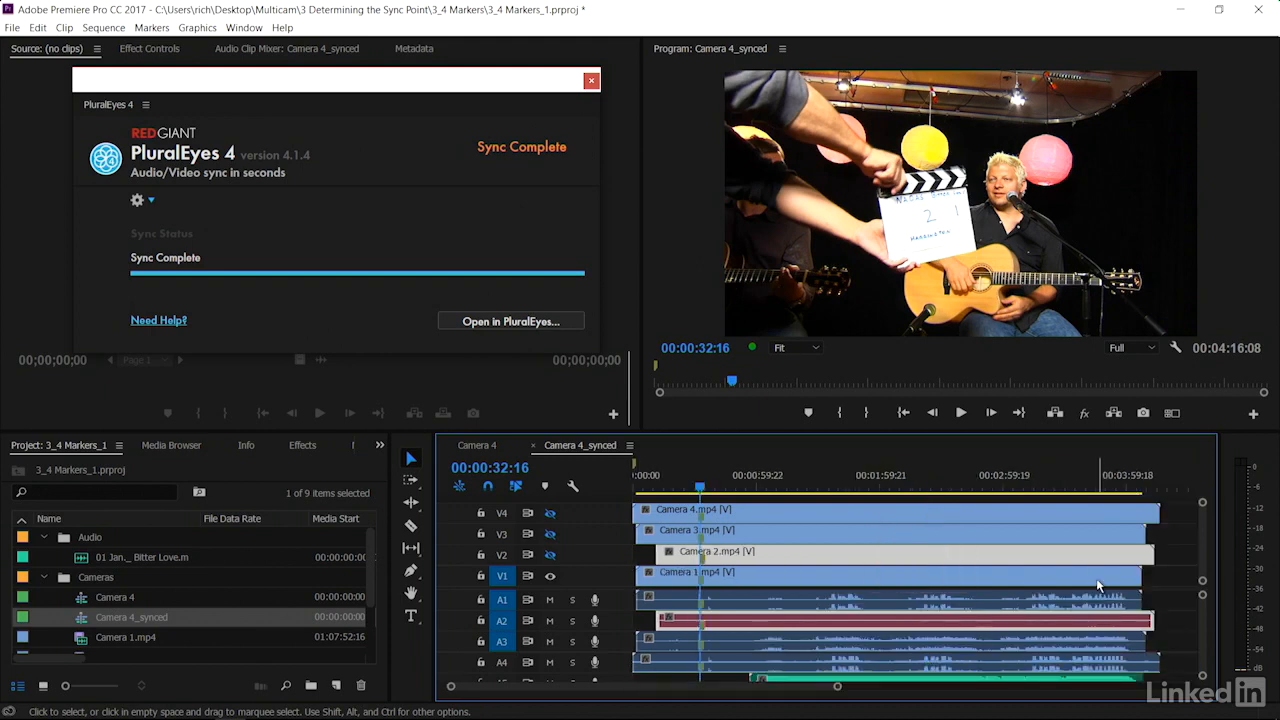
Open the synchronized project in the standalone PluralEyes application
left_click(866, 487)
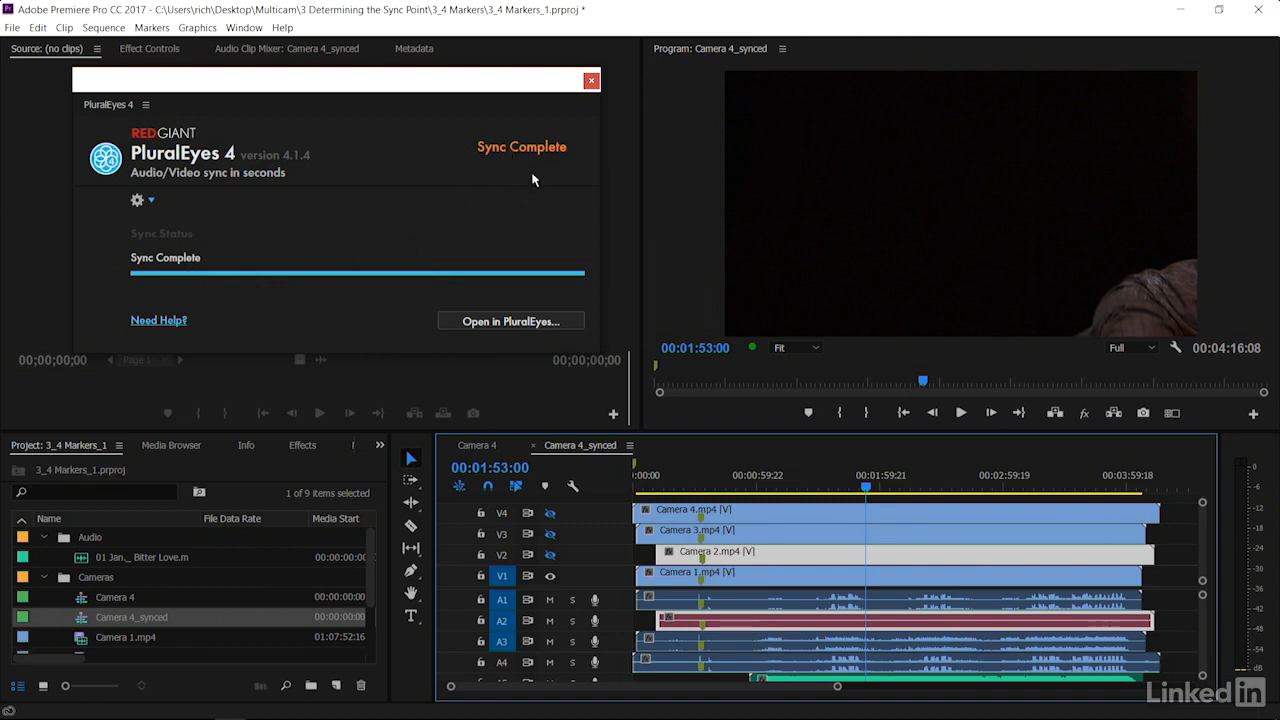
left_click(546, 322)
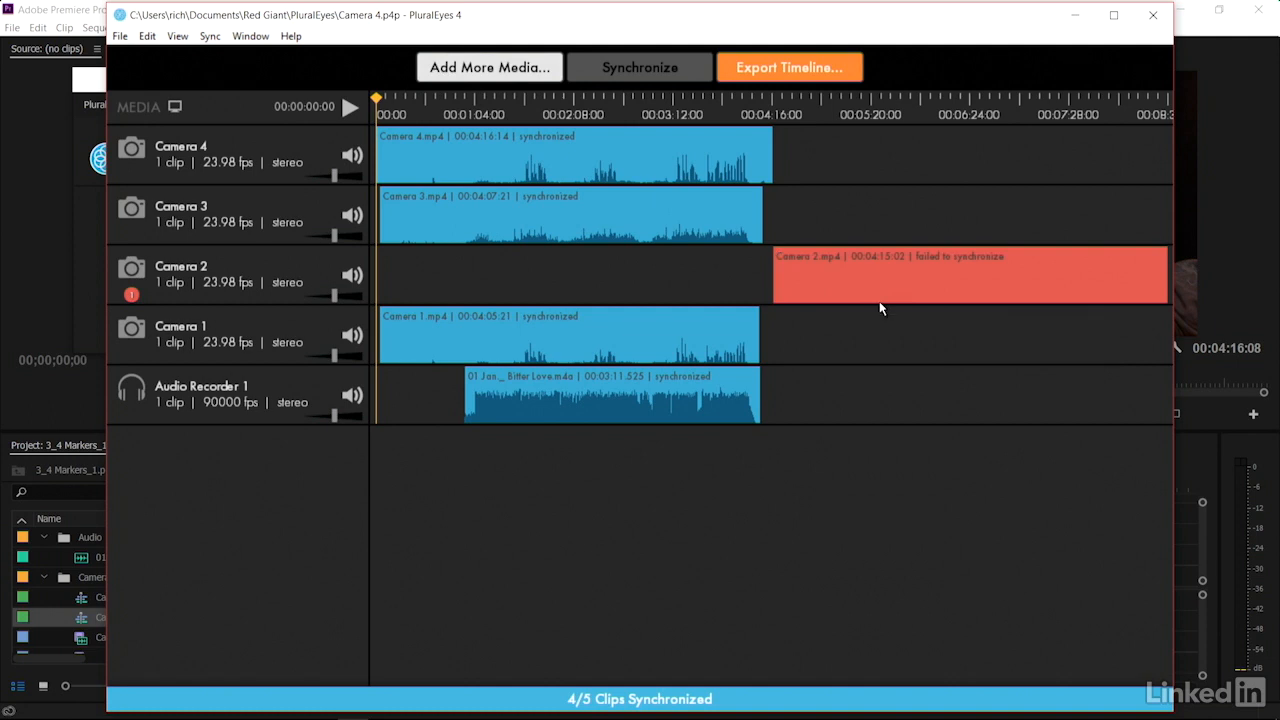
Start a new PluralEyes project and open the dialog for adding media
left_click(119, 38)
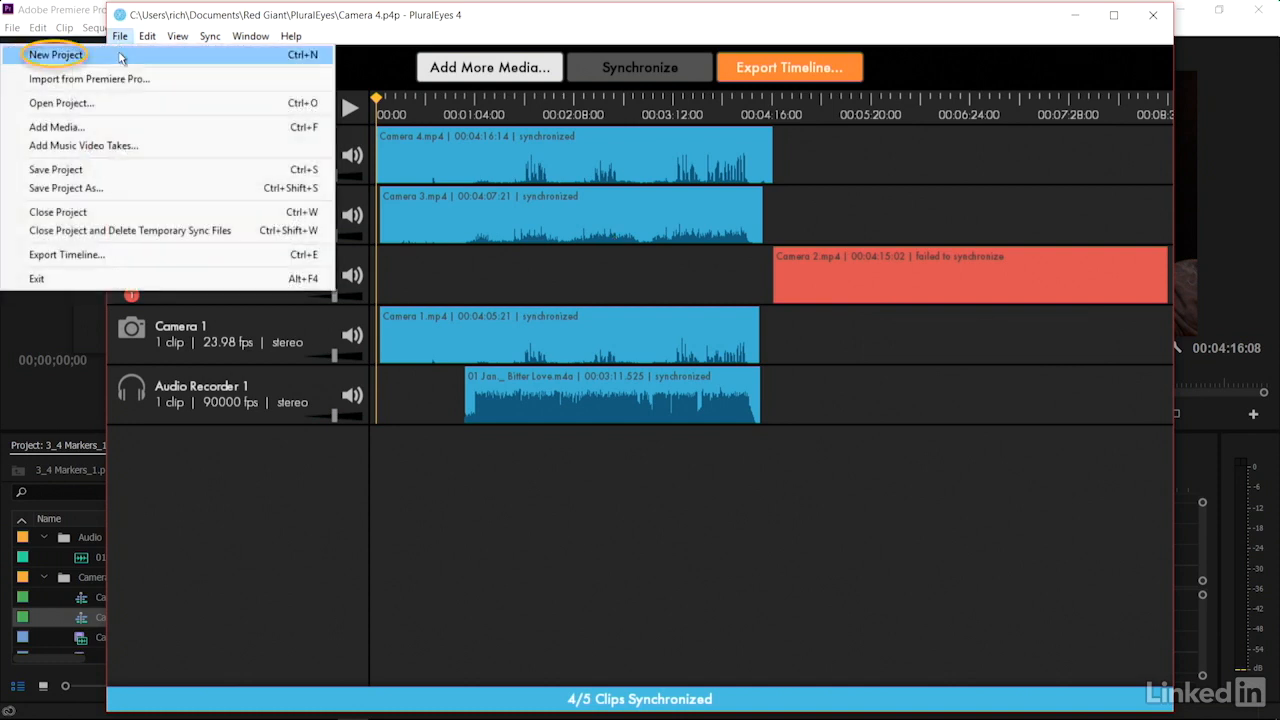
left_click(56, 55)
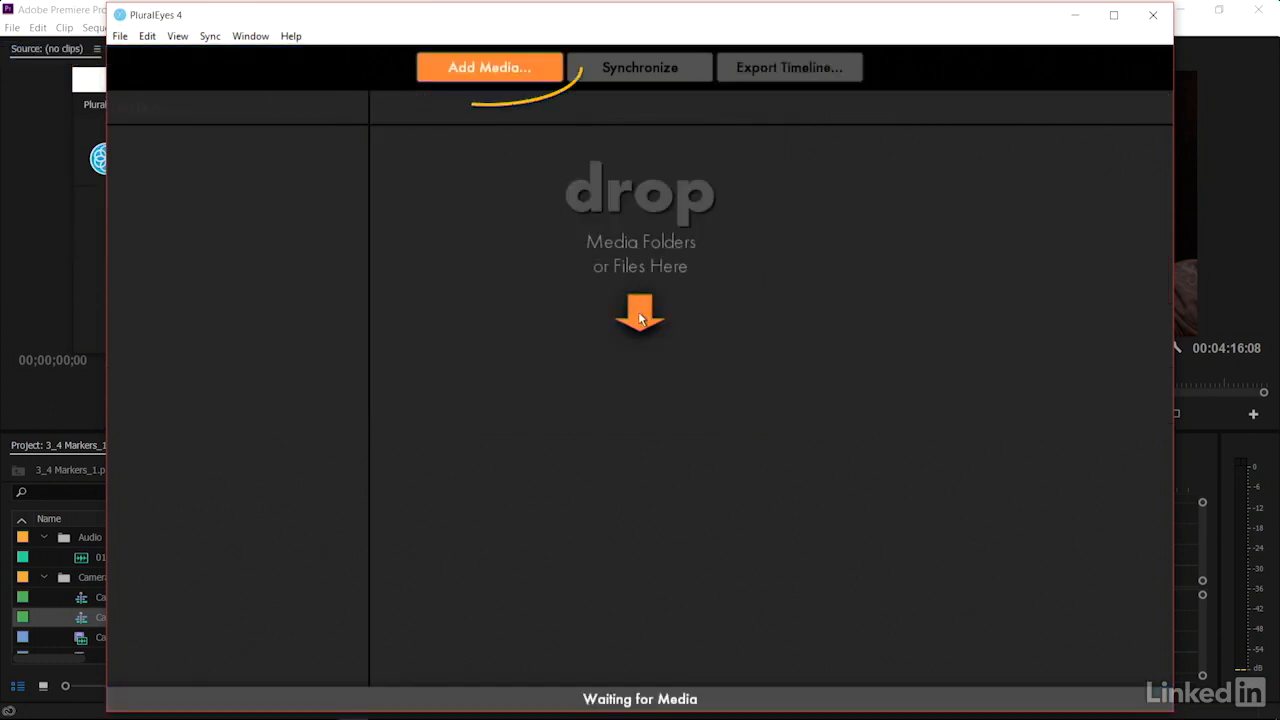
left_click(524, 86)
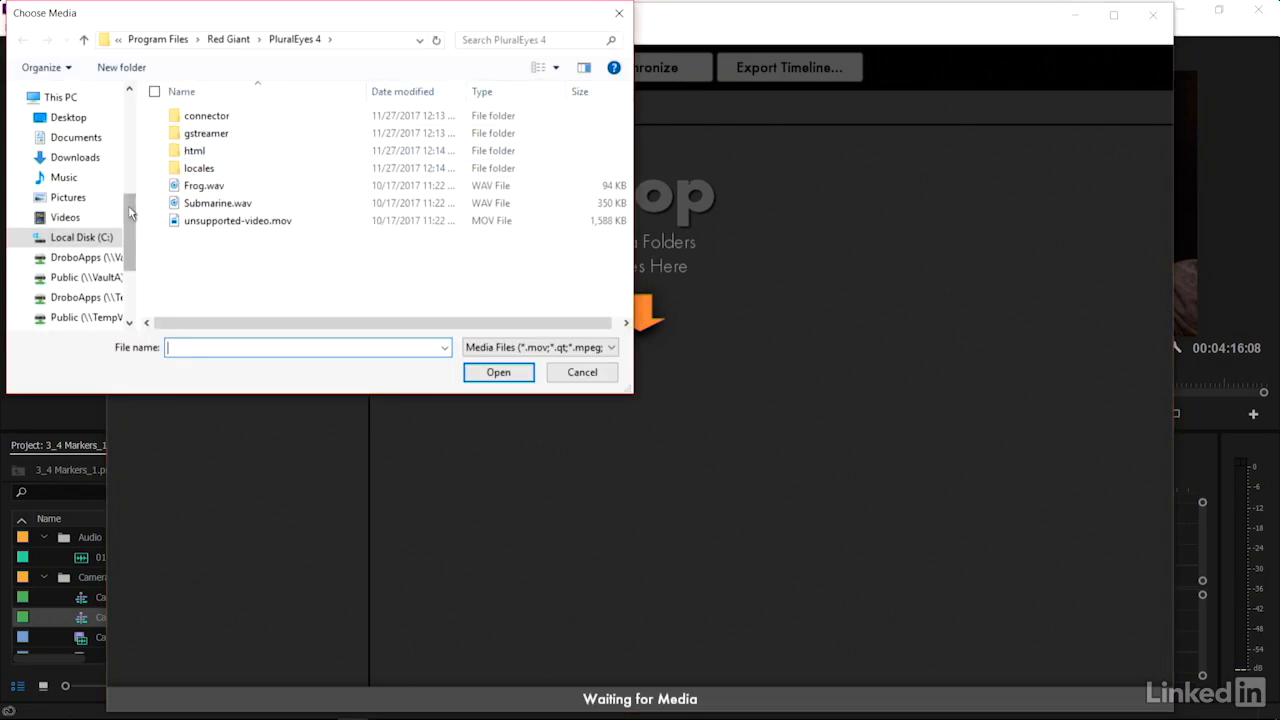
Add both A_DSLR clips, _DSC5721.MOV and _DSC5722.MOV, from Desktop > Multicam > 4 Plural Eyes Multi Angle > DSLR
left_click_drag(127, 228, 137, 110)
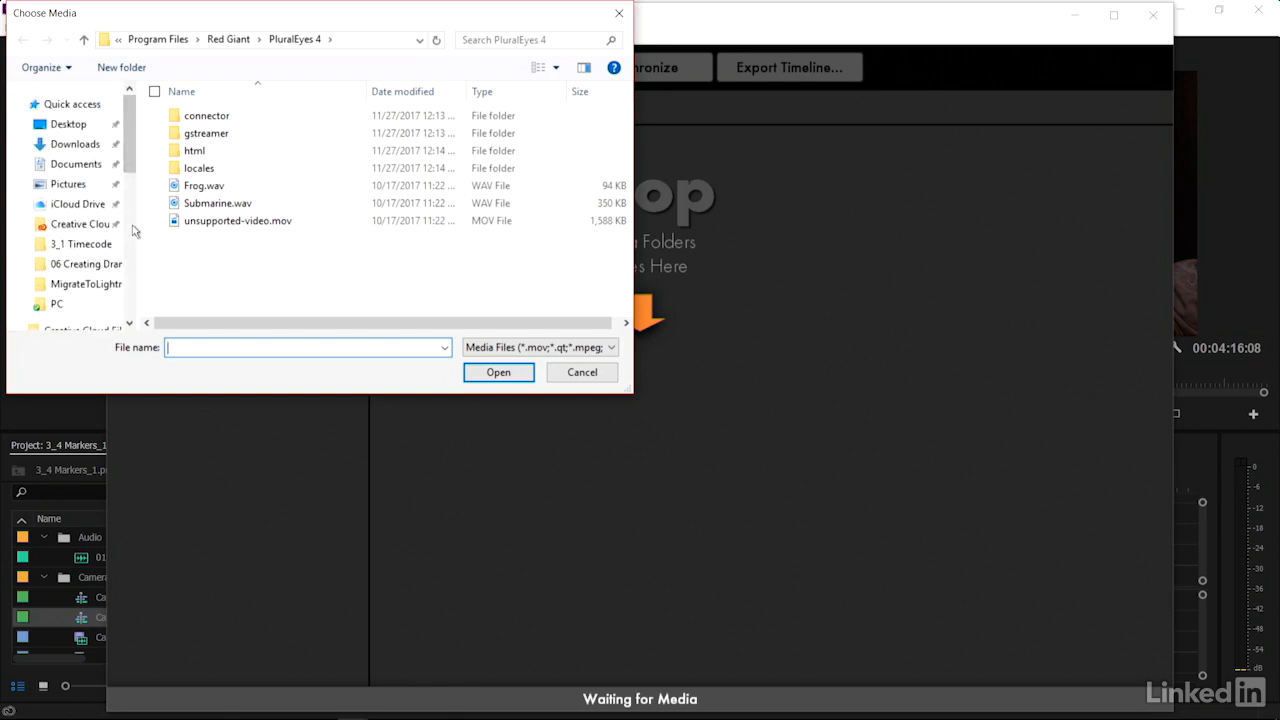
left_click(44, 67)
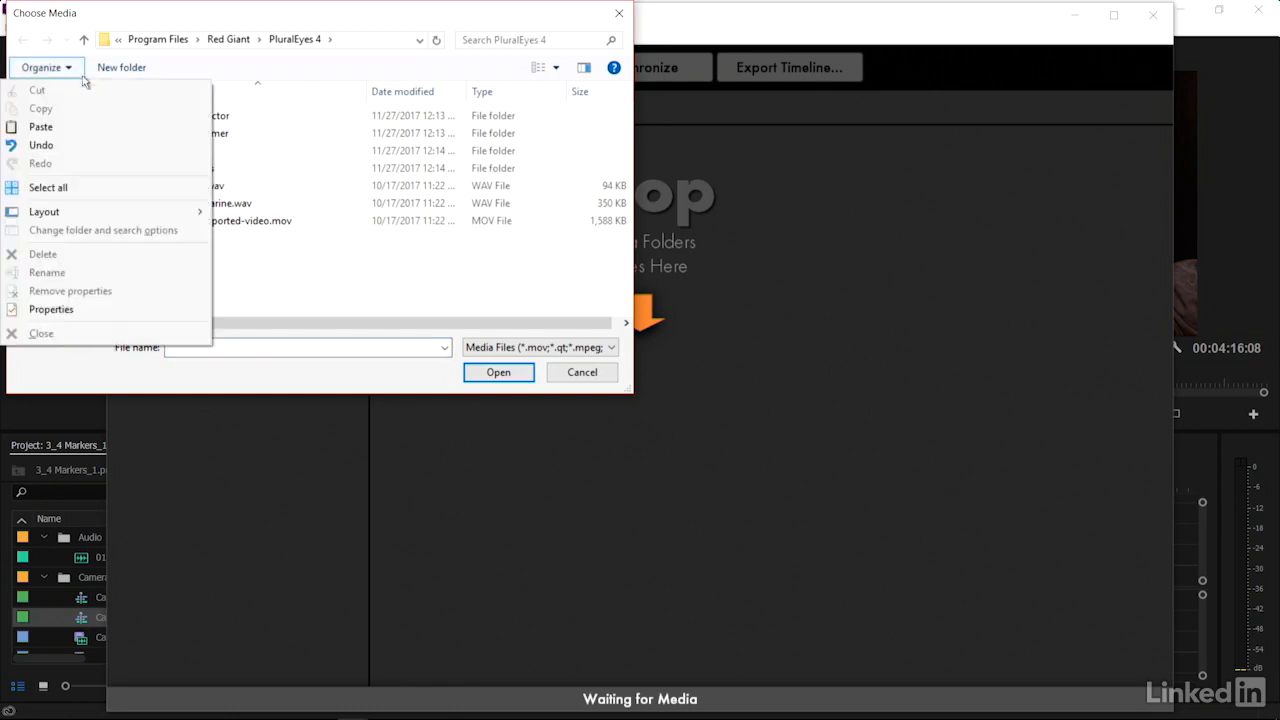
left_click(156, 70)
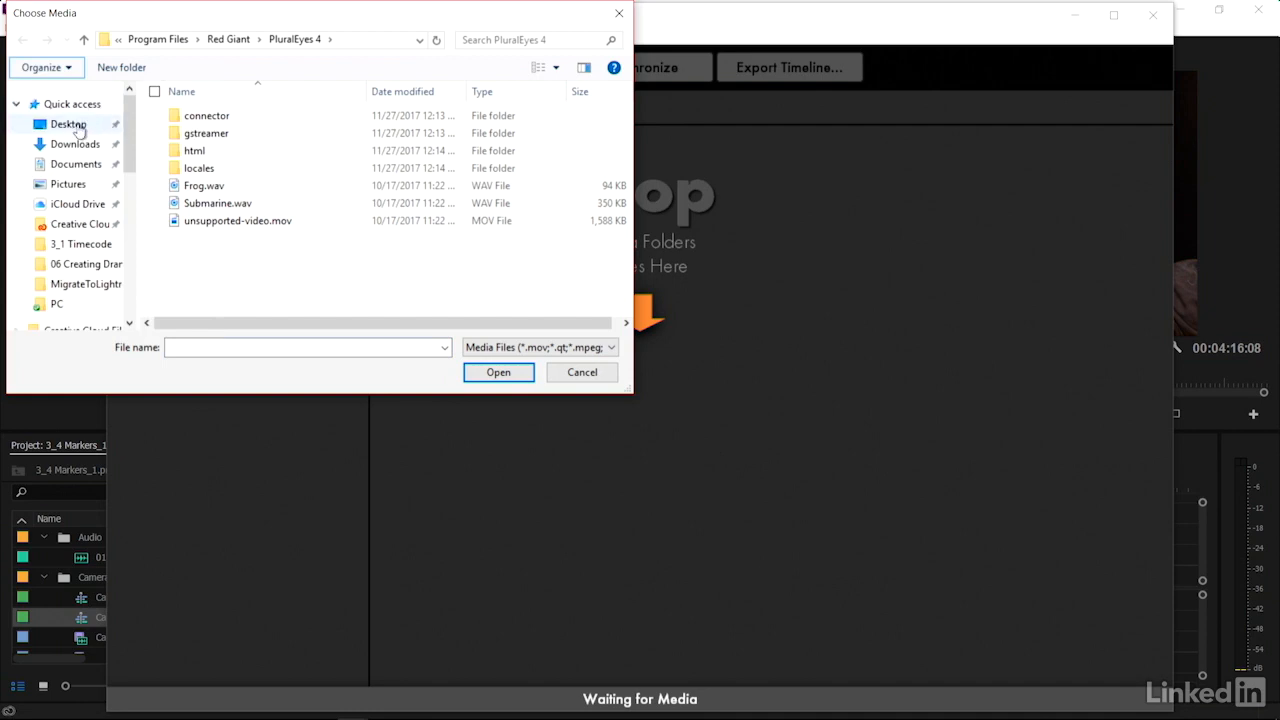
left_click(80, 130)
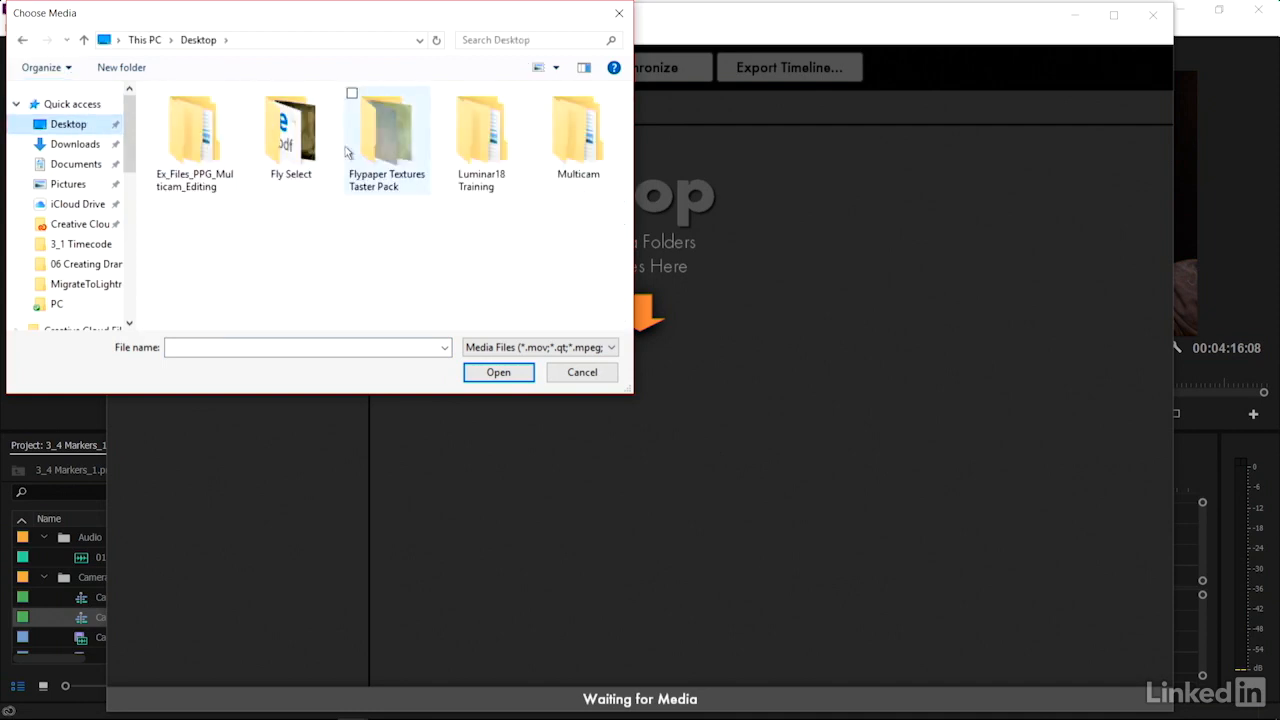
double_click(575, 128)
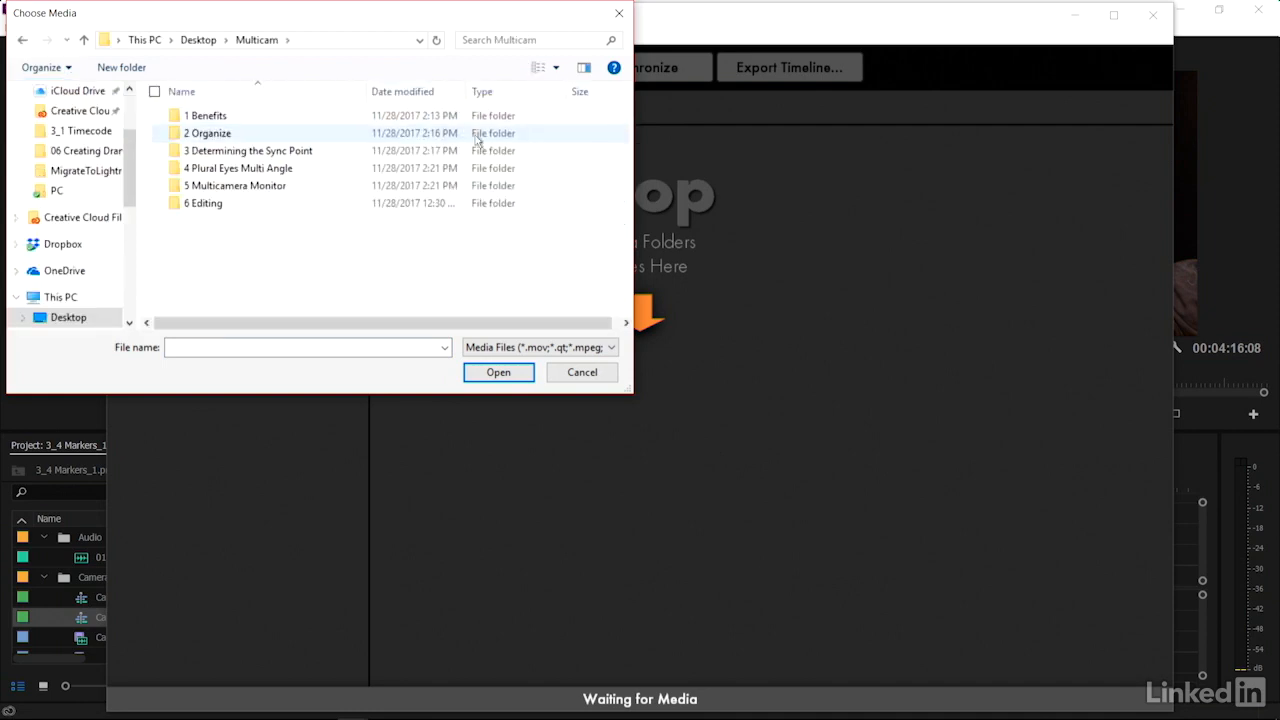
double_click(281, 175)
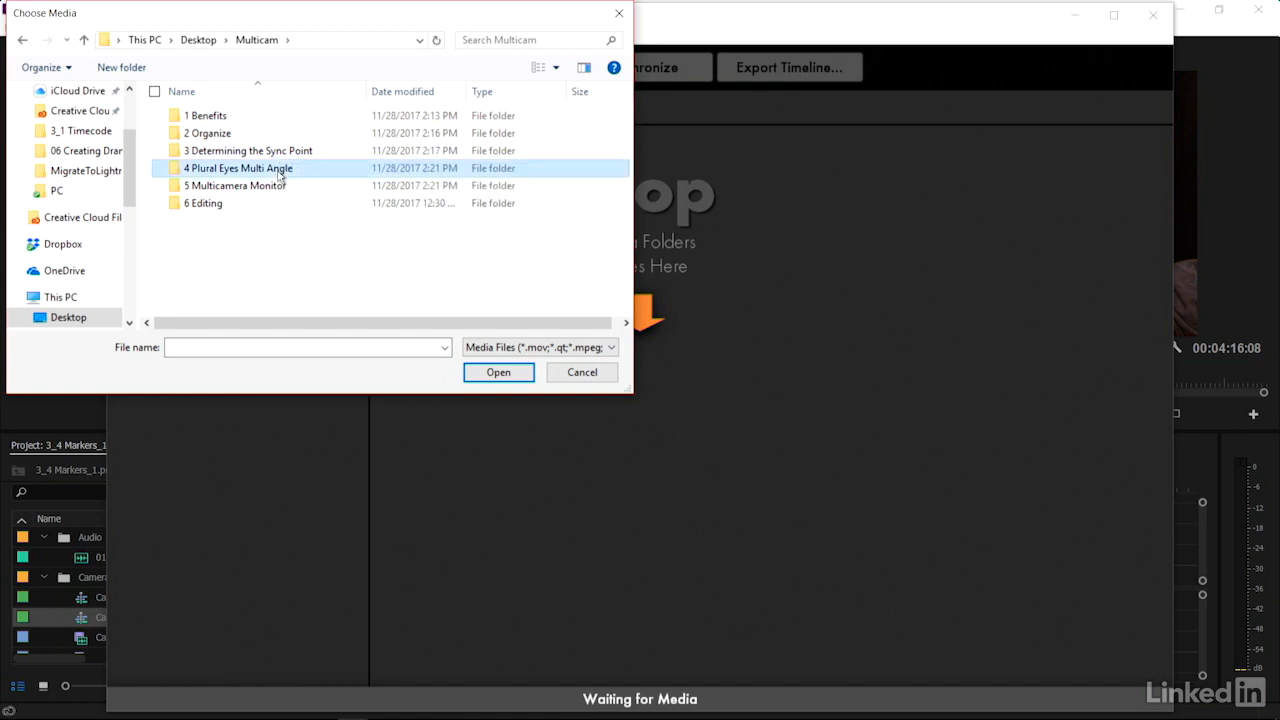
double_click(208, 118)
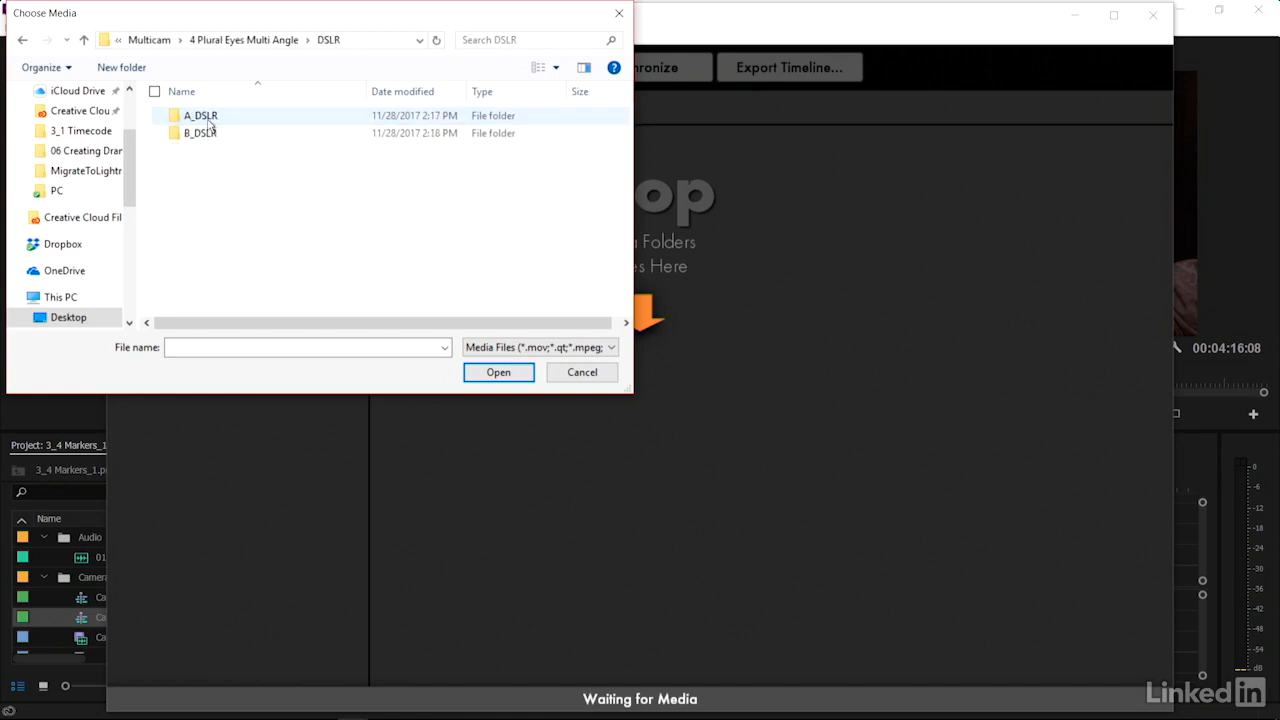
double_click(209, 120)
left_click_drag(384, 124, 185, 175)
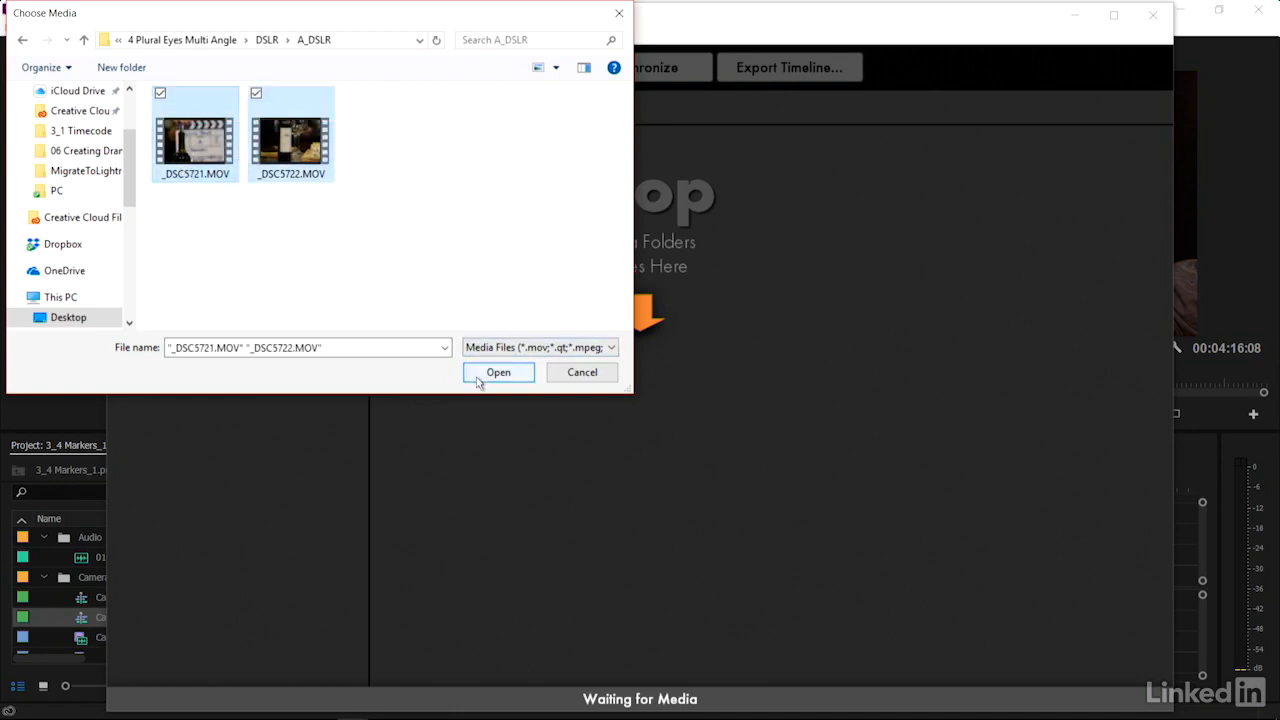
left_click(498, 372)
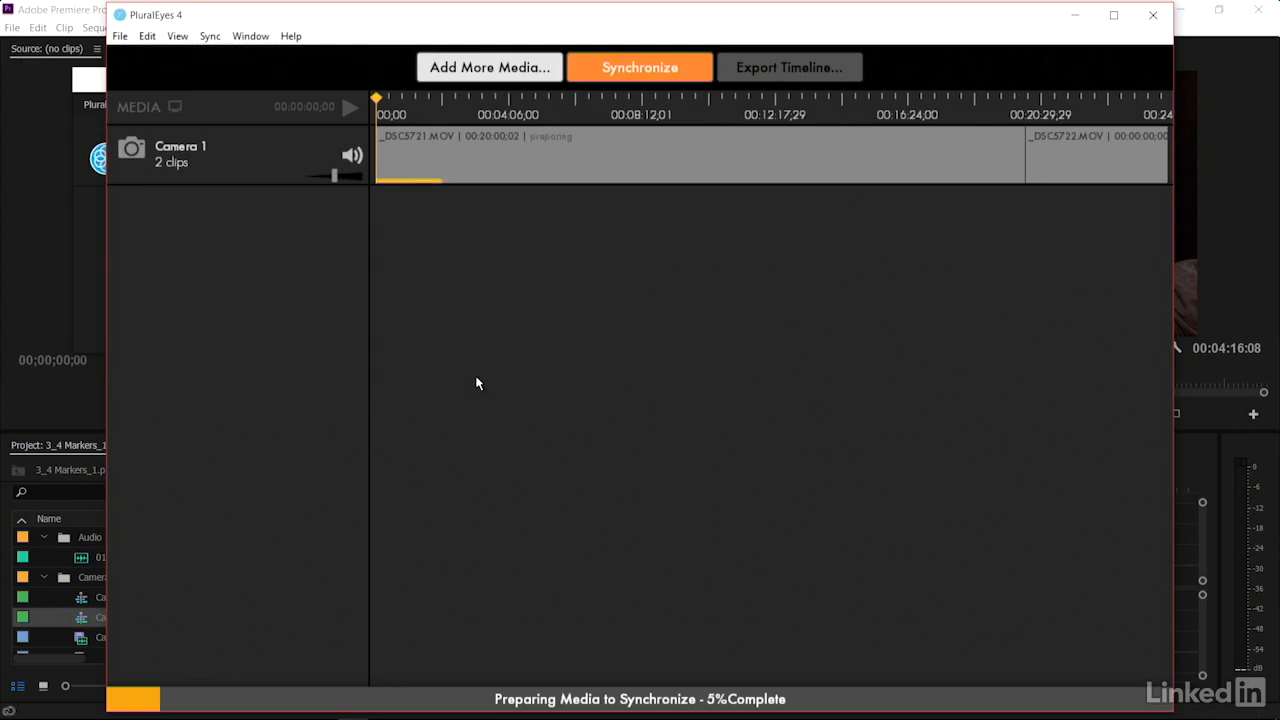
Add more media: both B_DSLR clips, _DSC0900.mov and _DSC0901.mov, from the DSLR folder
left_click(490, 68)
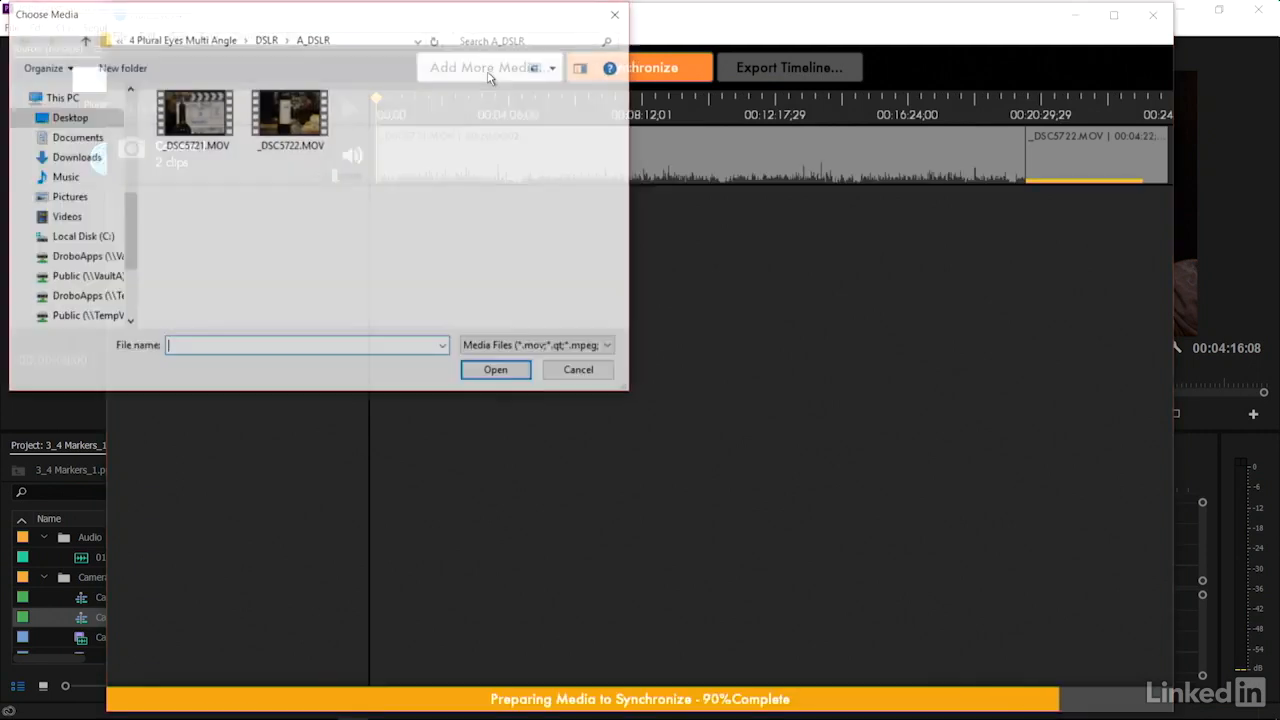
left_click(266, 40)
double_click(208, 135)
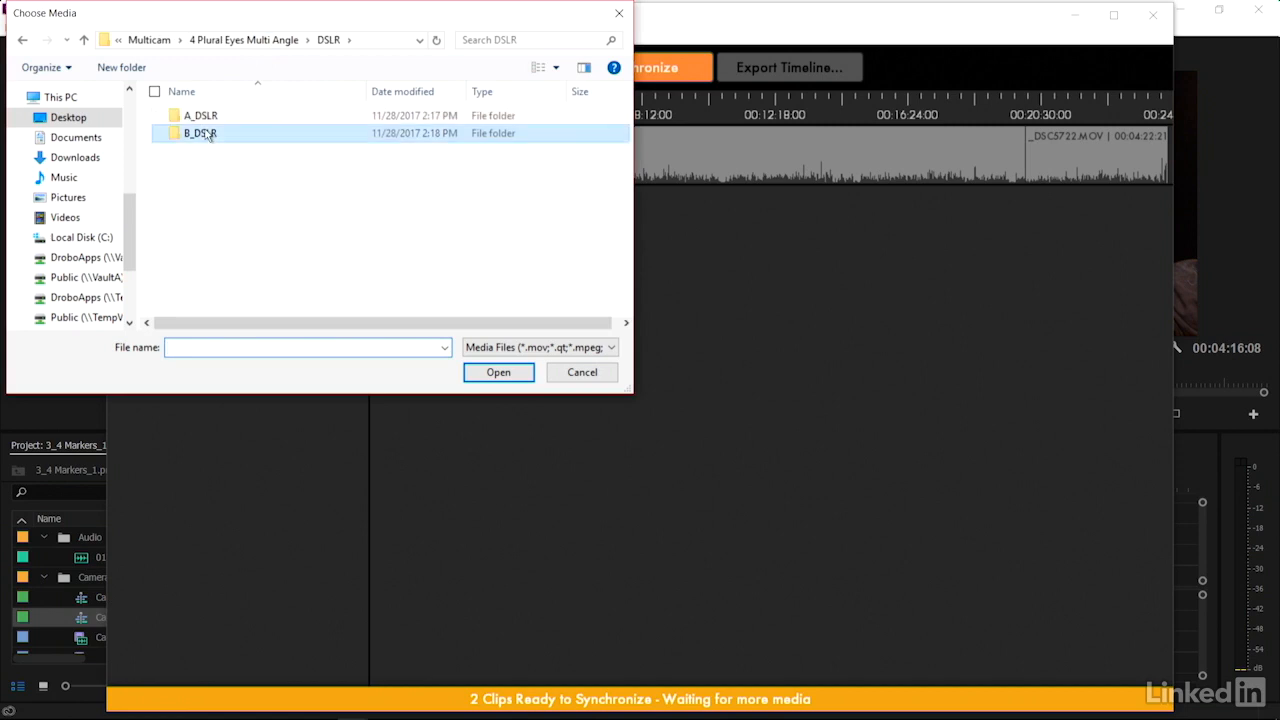
left_click_drag(509, 213, 372, 131)
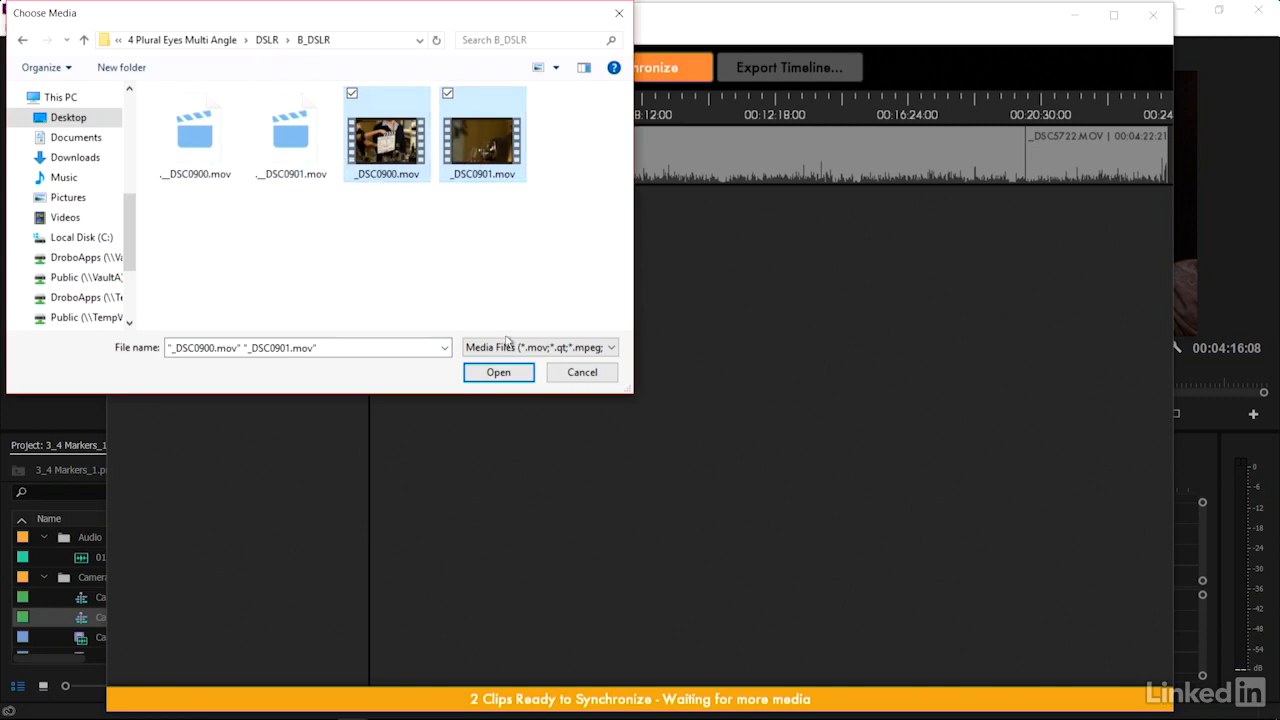
left_click(498, 374)
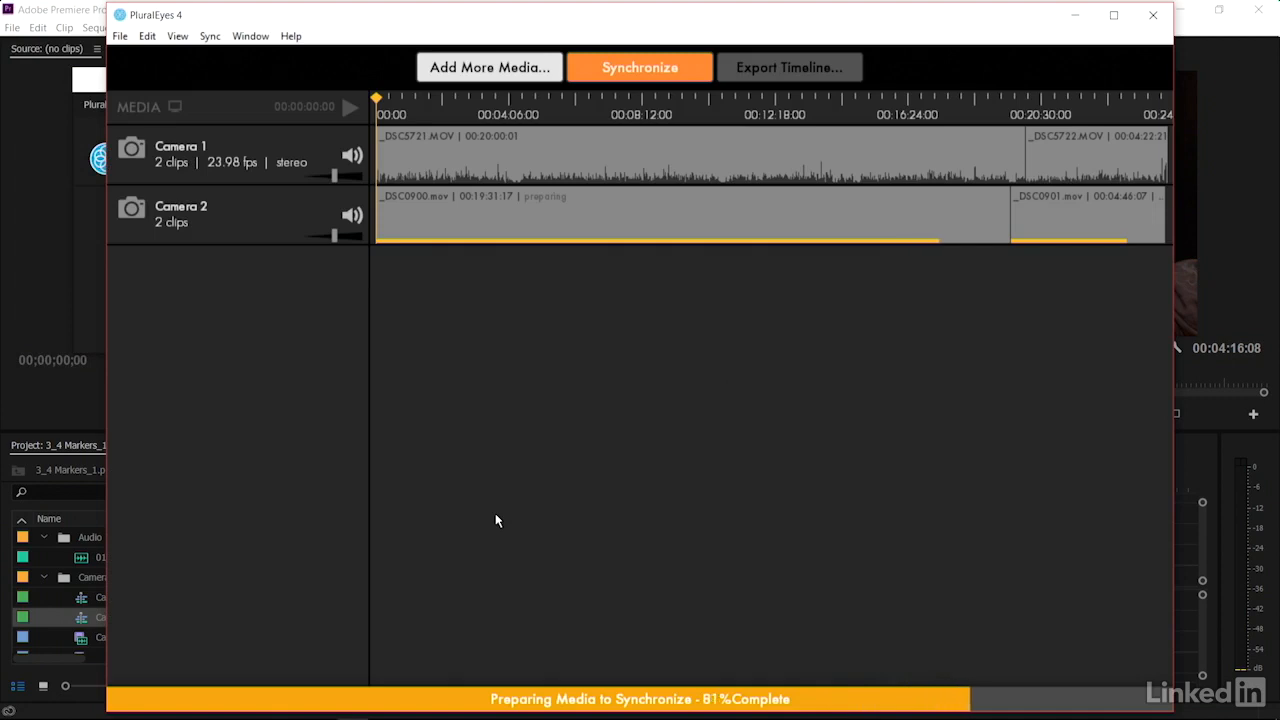
left_click(495, 72)
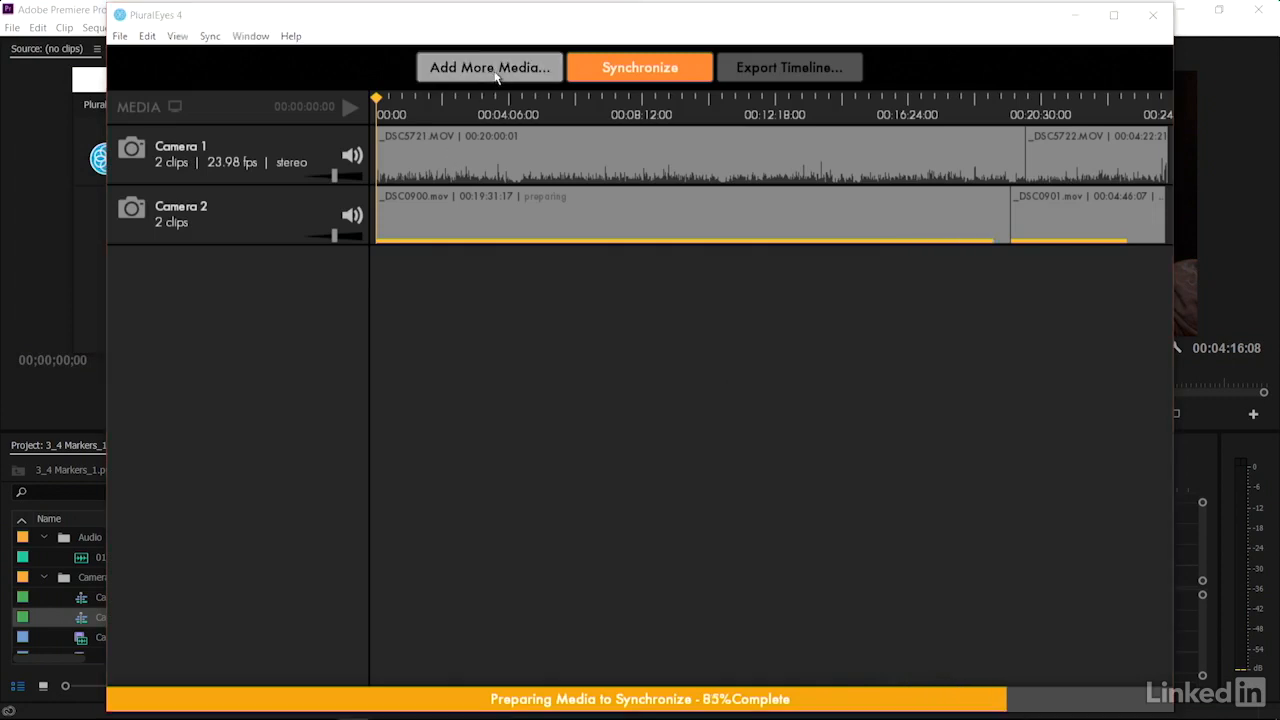
left_click(252, 39)
left_click(265, 74)
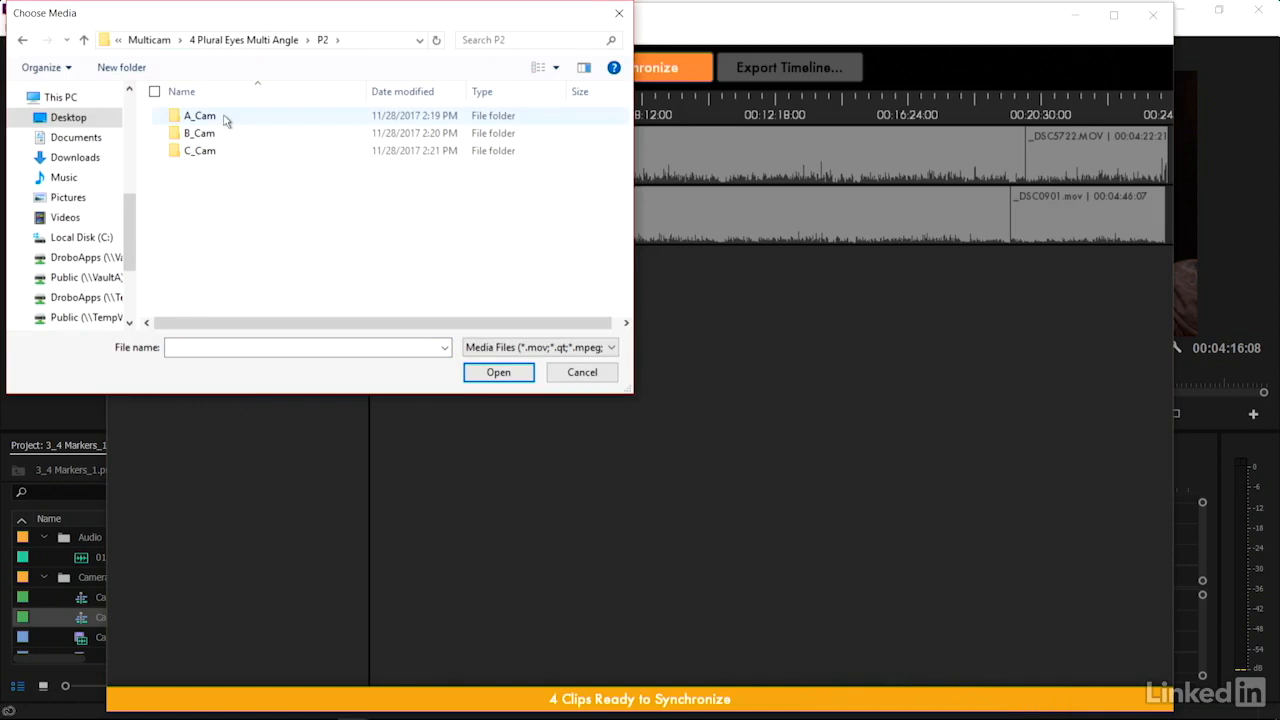
left_click(226, 120)
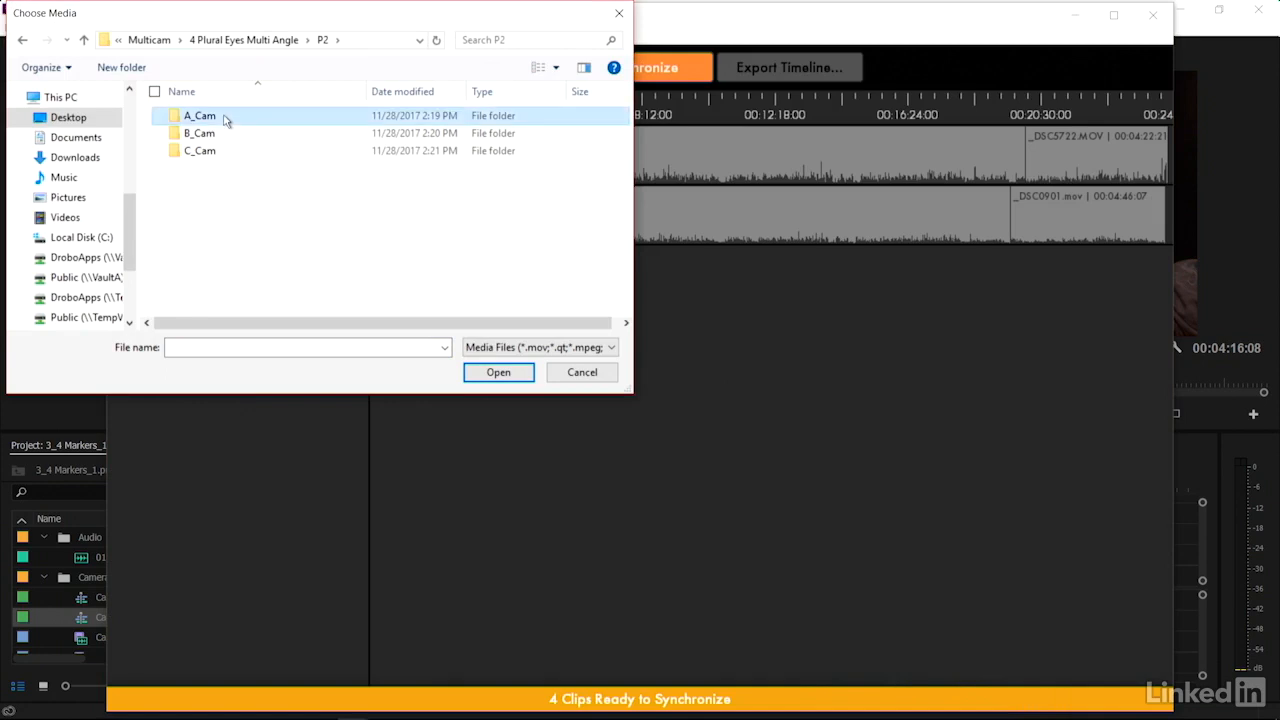
left_click(498, 372)
left_click(312, 140)
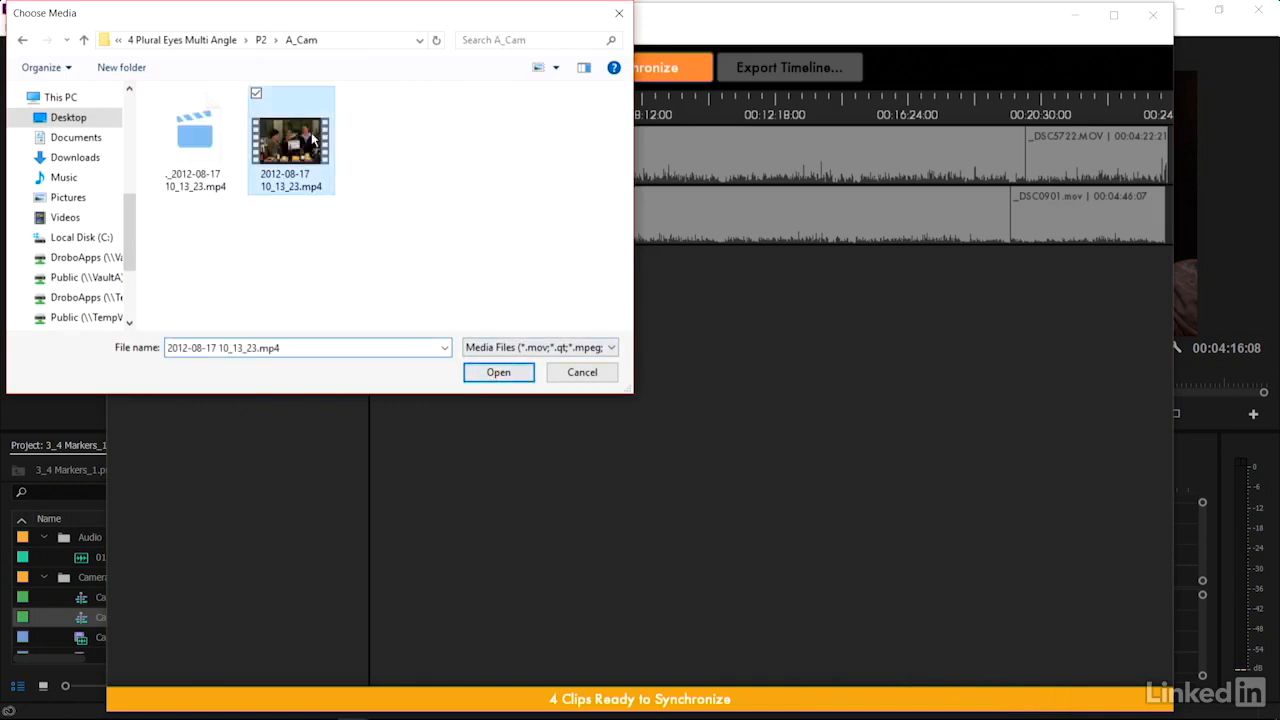
left_click(507, 378)
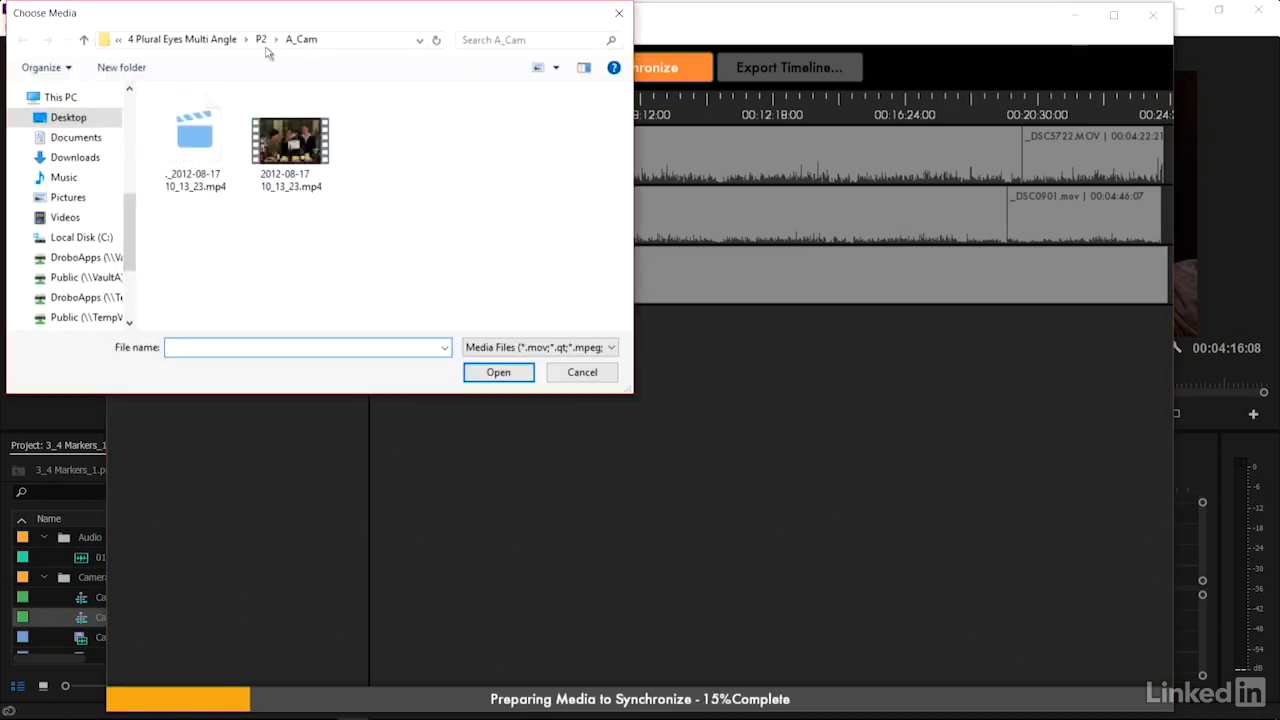
left_click(268, 40)
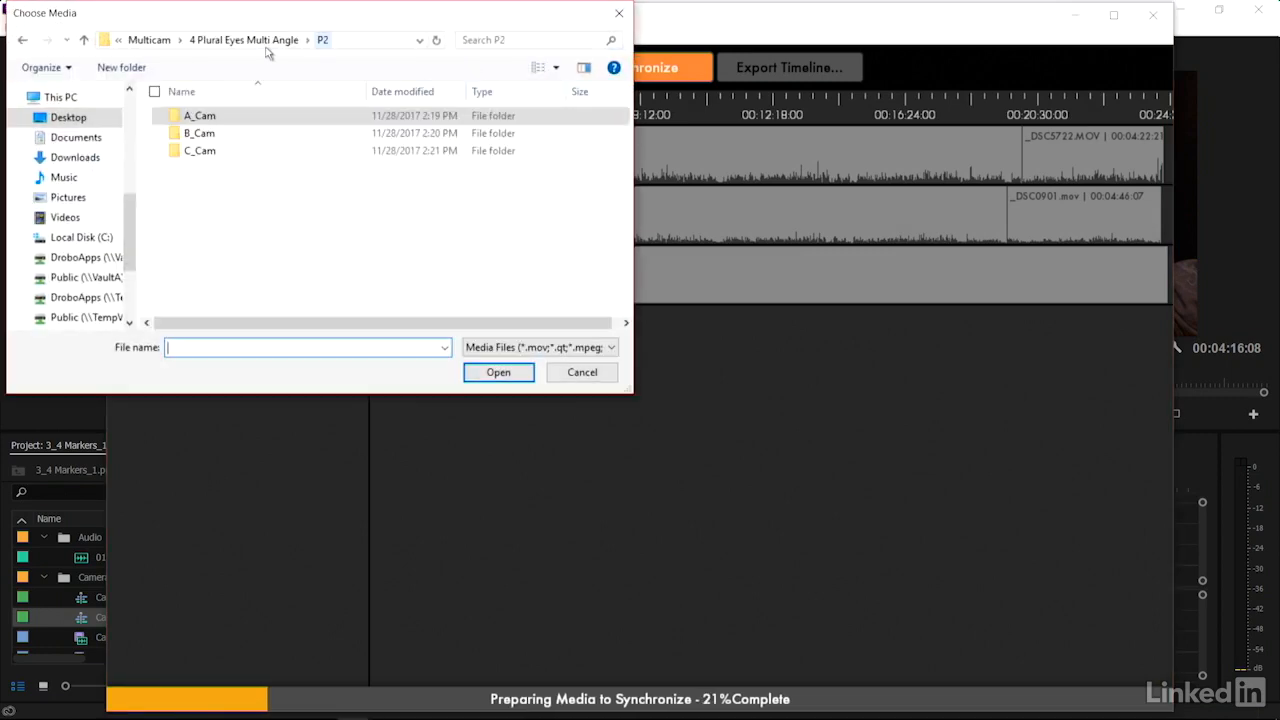
double_click(208, 133)
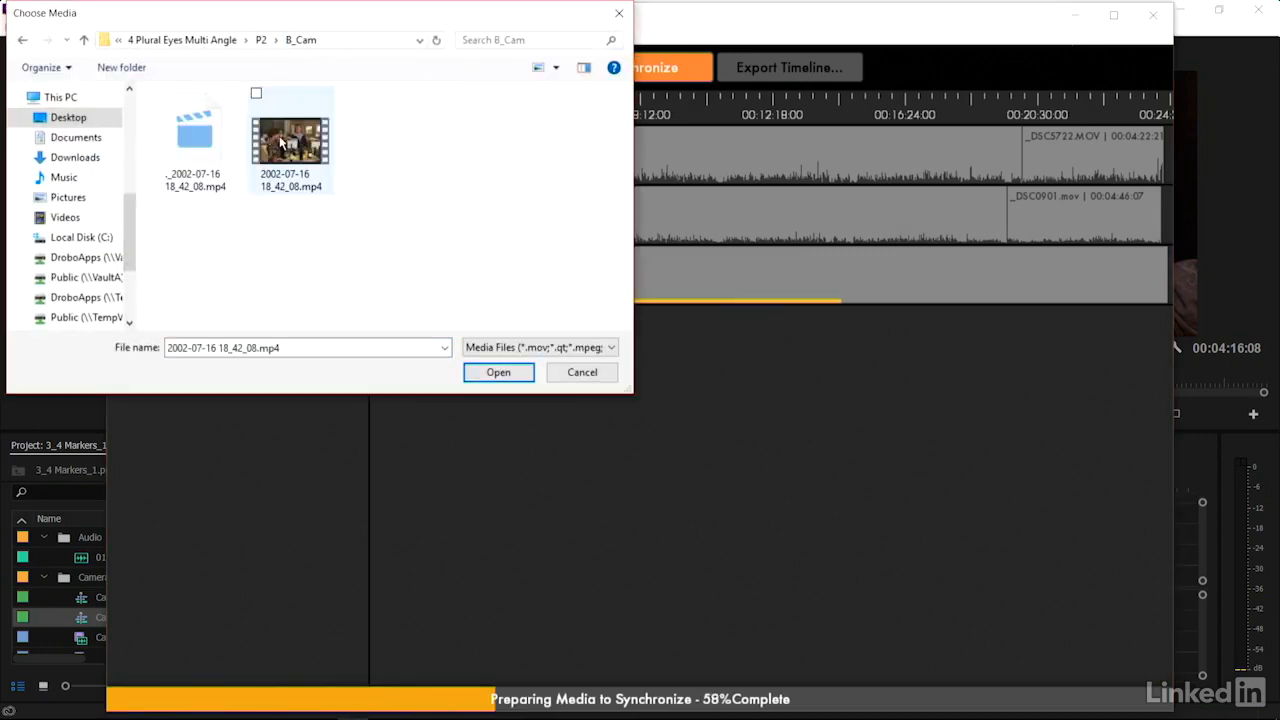
double_click(285, 138)
left_click(490, 67)
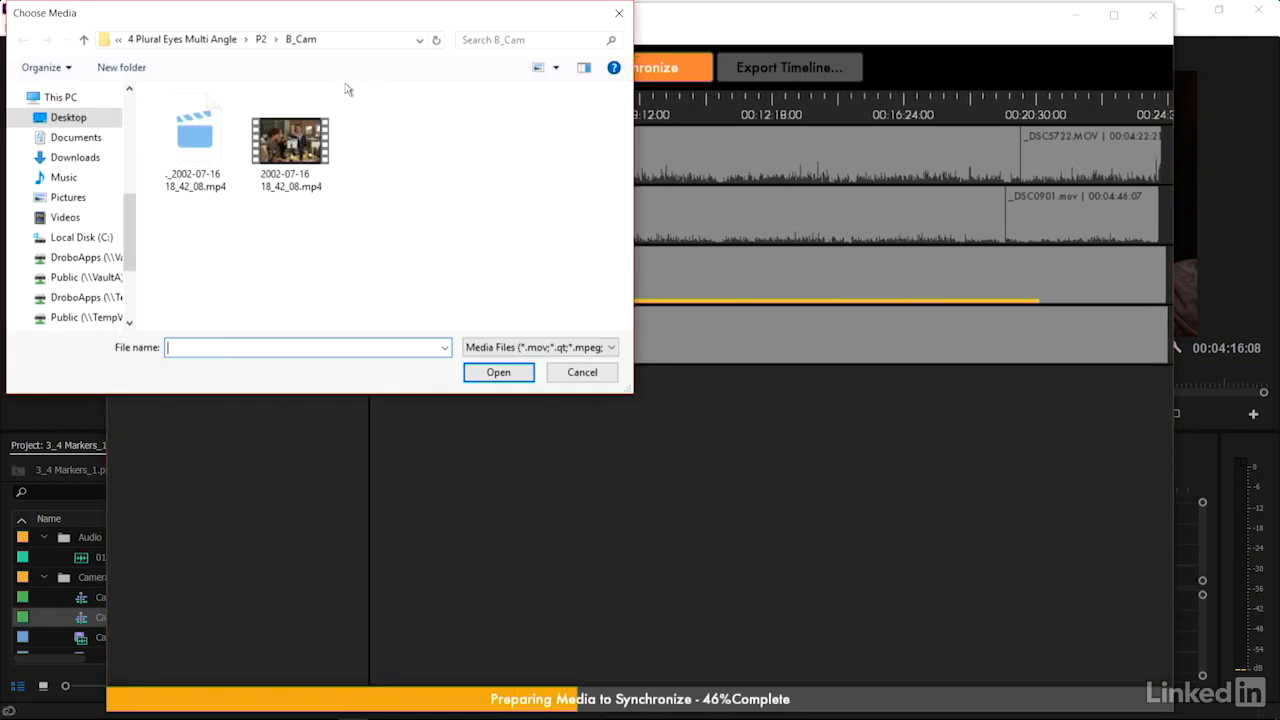
left_click(263, 39)
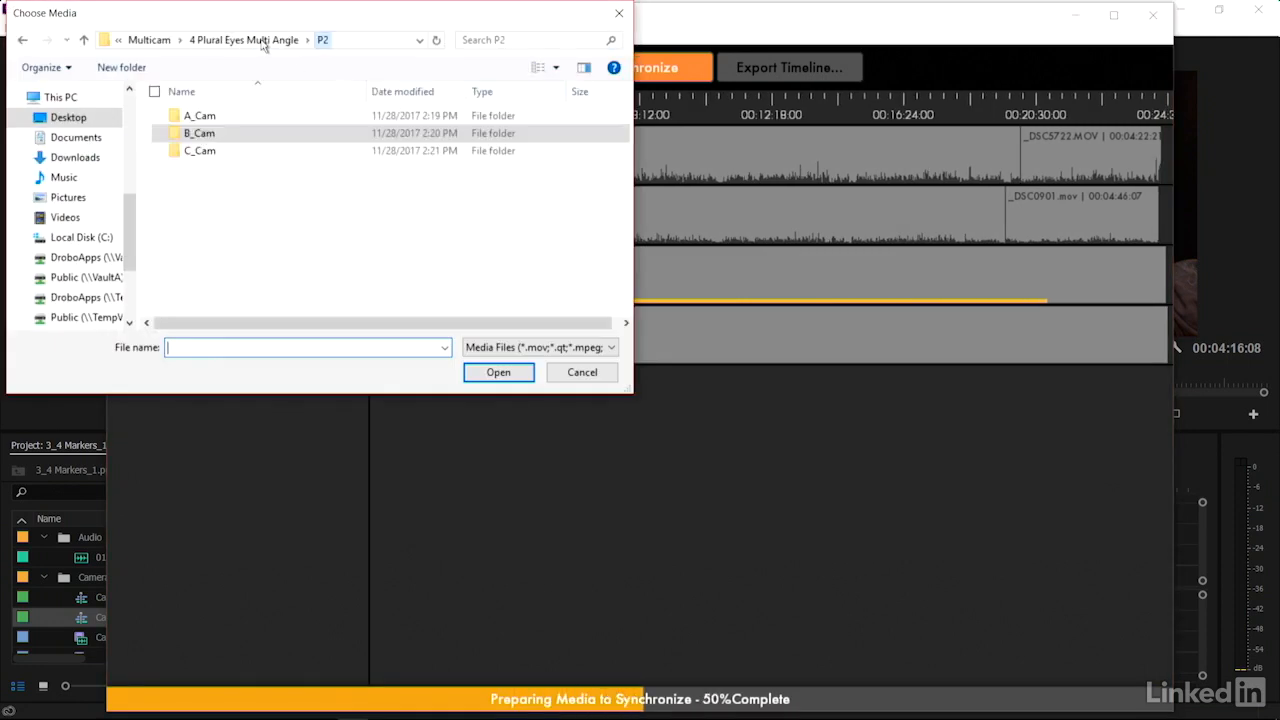
double_click(200, 150)
left_click(290, 140)
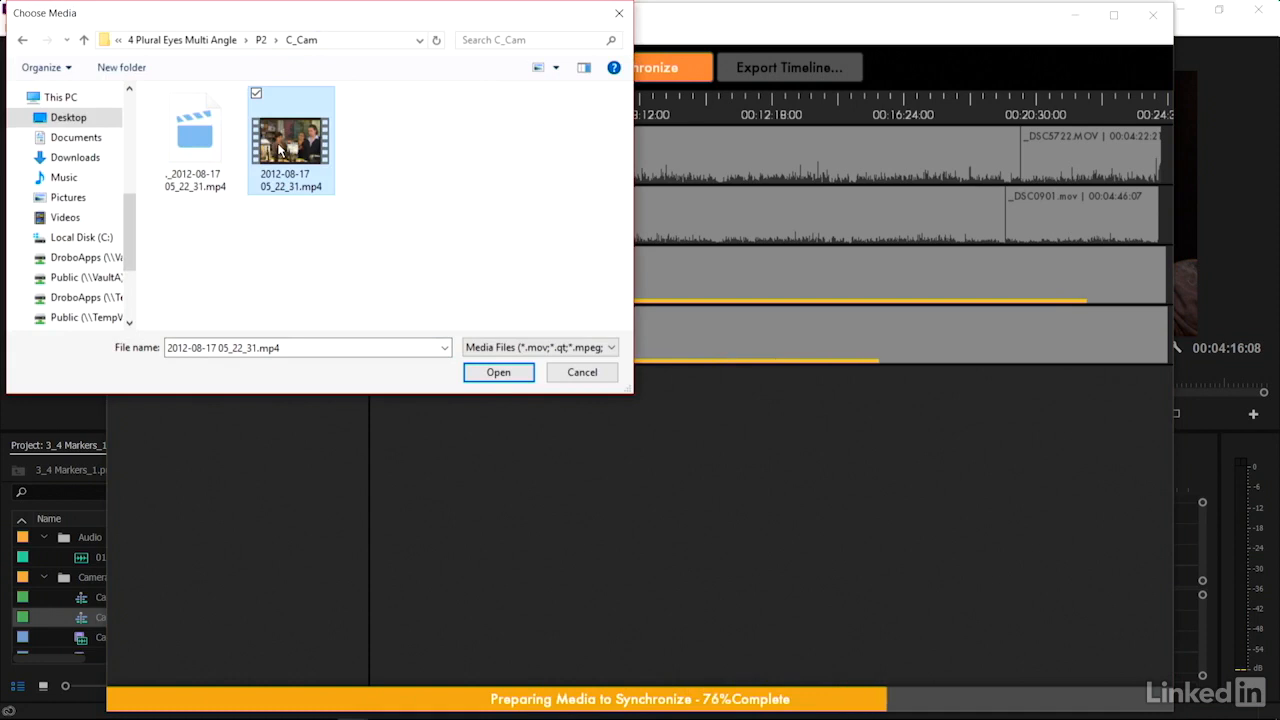
left_click(491, 325)
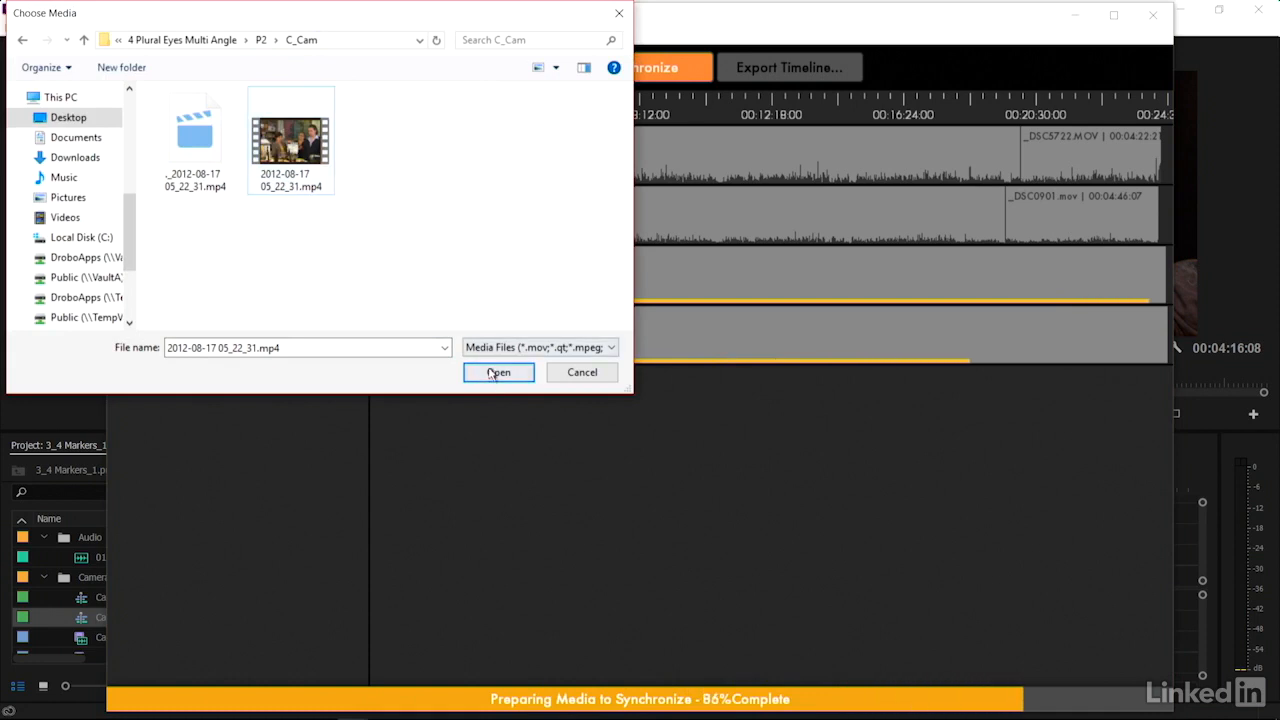
left_click(491, 374)
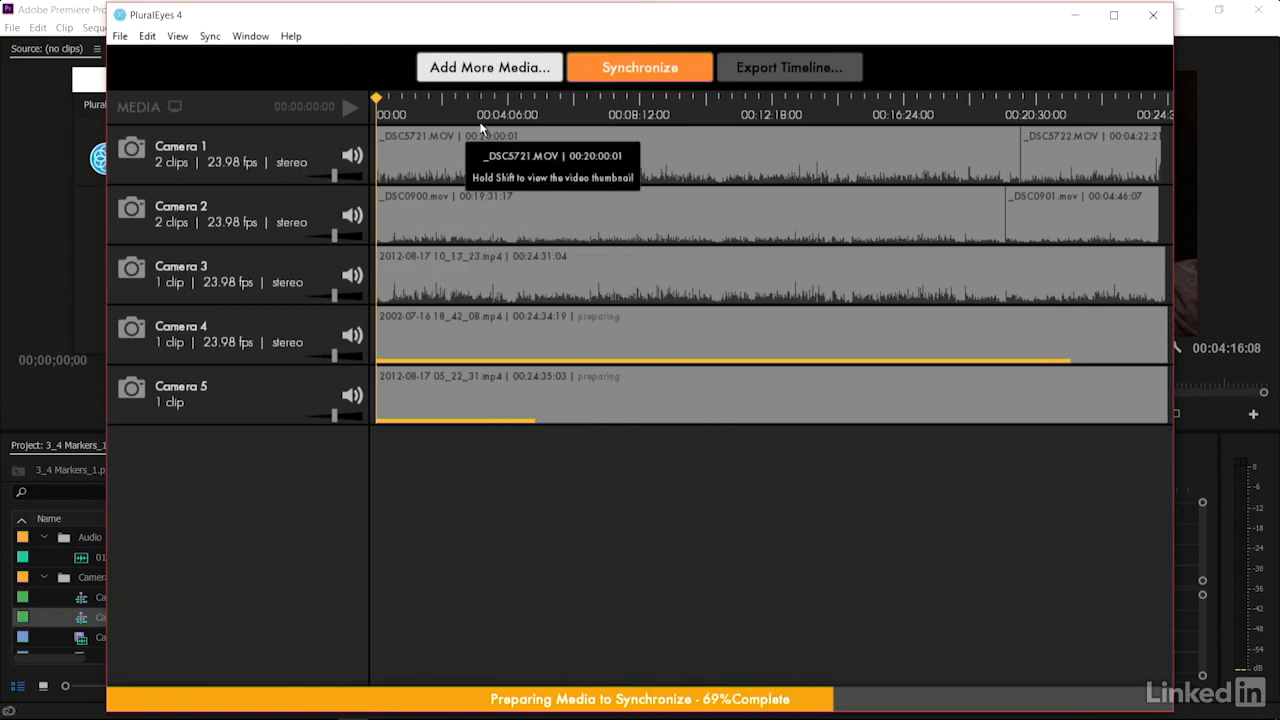
Add the audio recording WineShop2.aif from the Zoom folder in 4 Plural Eyes Multi Angle
left_click(468, 65)
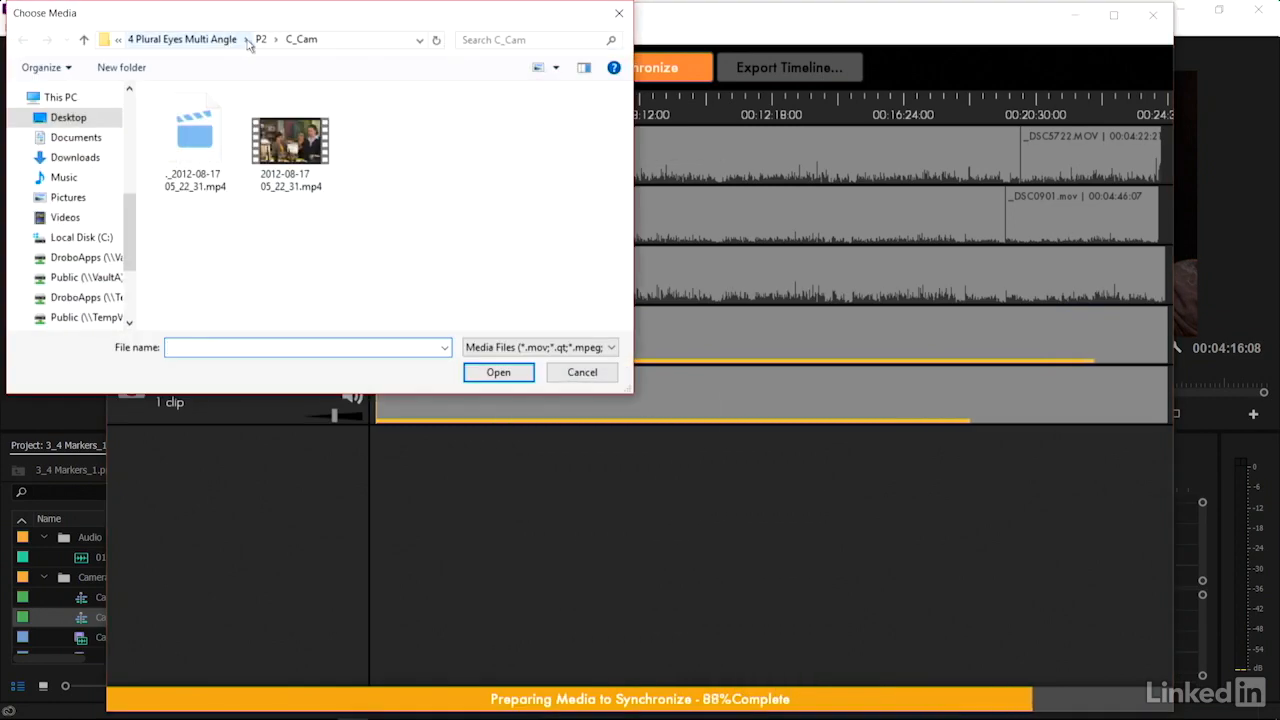
left_click(243, 42)
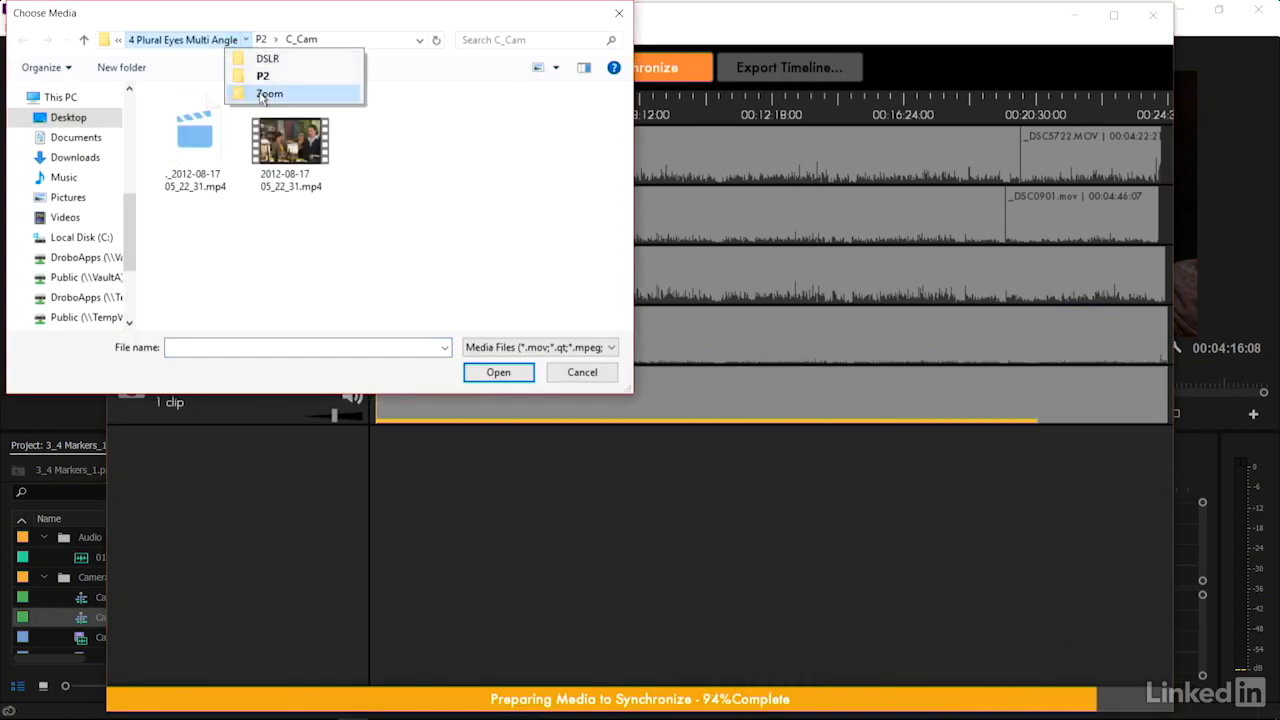
left_click(264, 93)
left_click(228, 118)
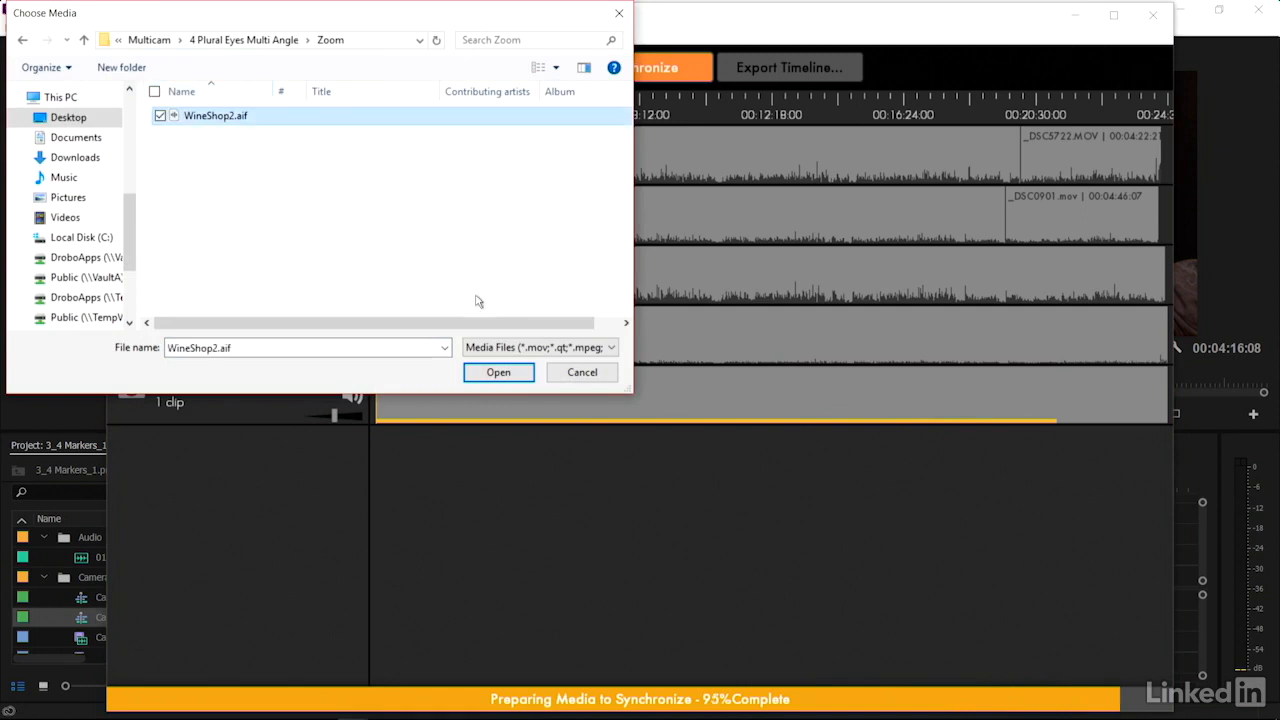
left_click(488, 374)
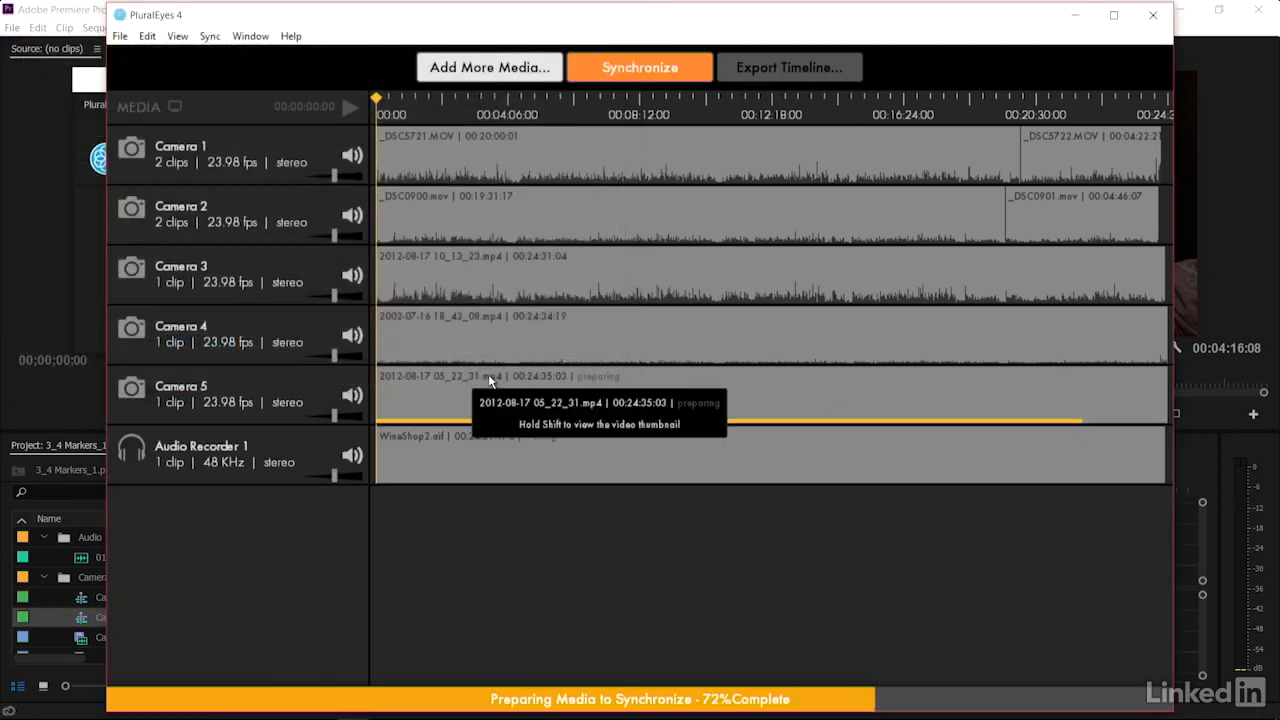